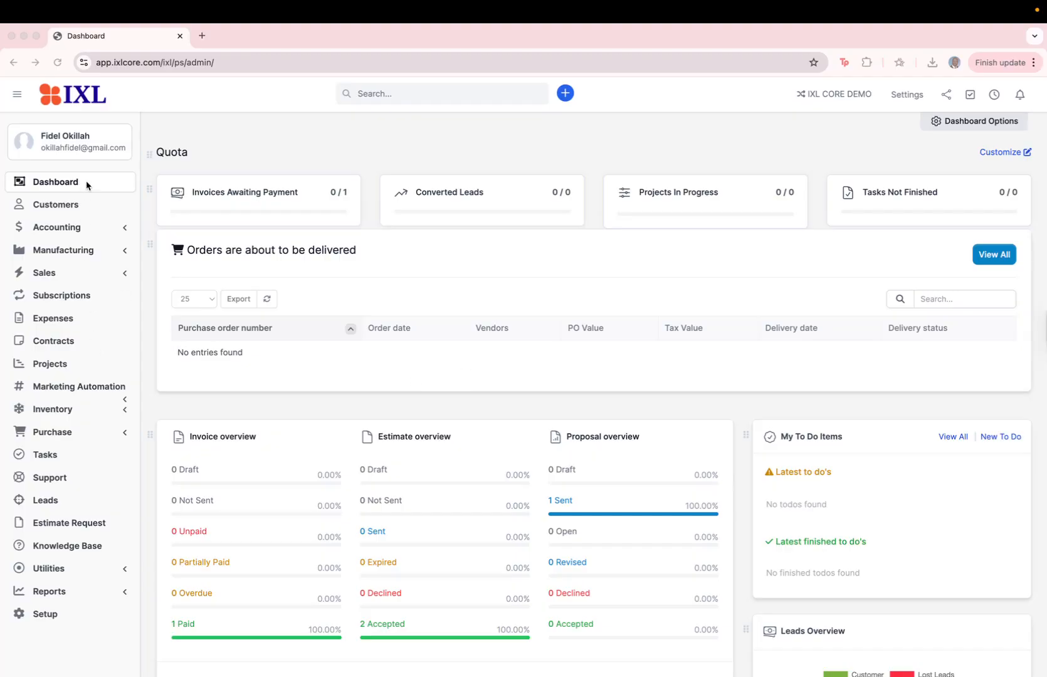
Open the Vendors page under the Purchase section of the sidebar
{"action": "left_click", "coordinate": [64, 434]}
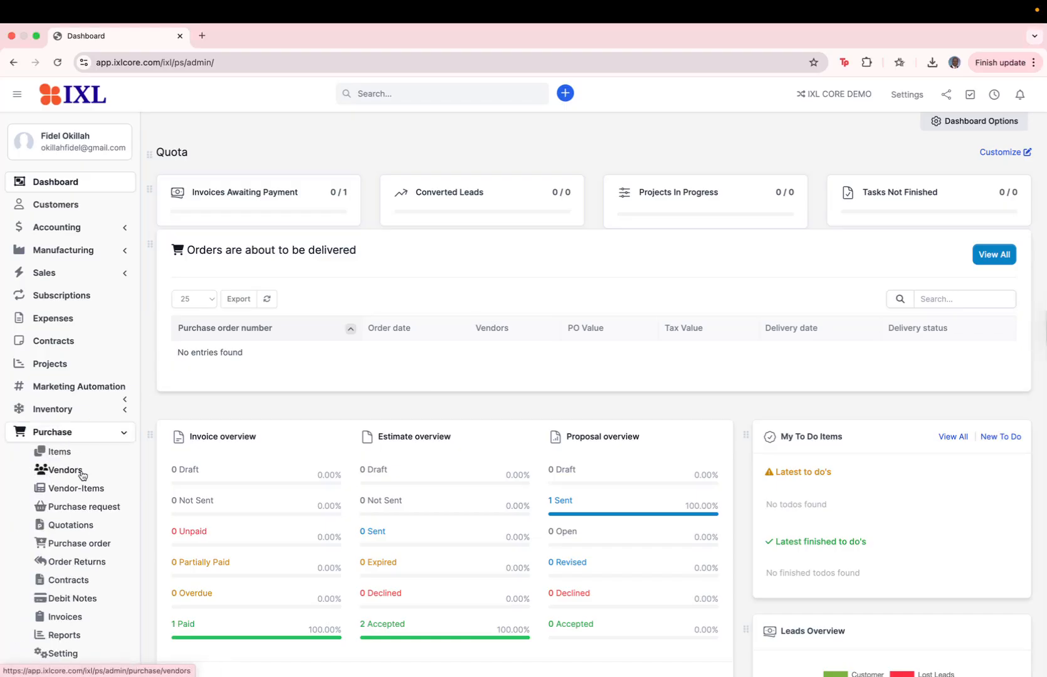
{"action": "left_click", "coordinate": [67, 475]}
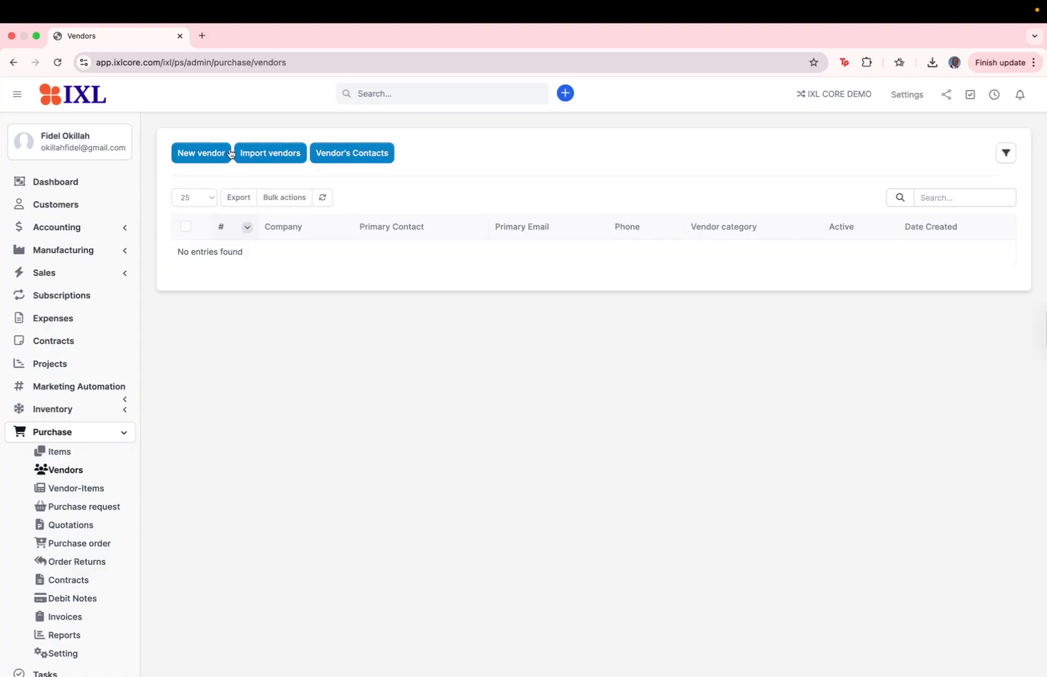
{"action": "left_click", "coordinate": [274, 159]}
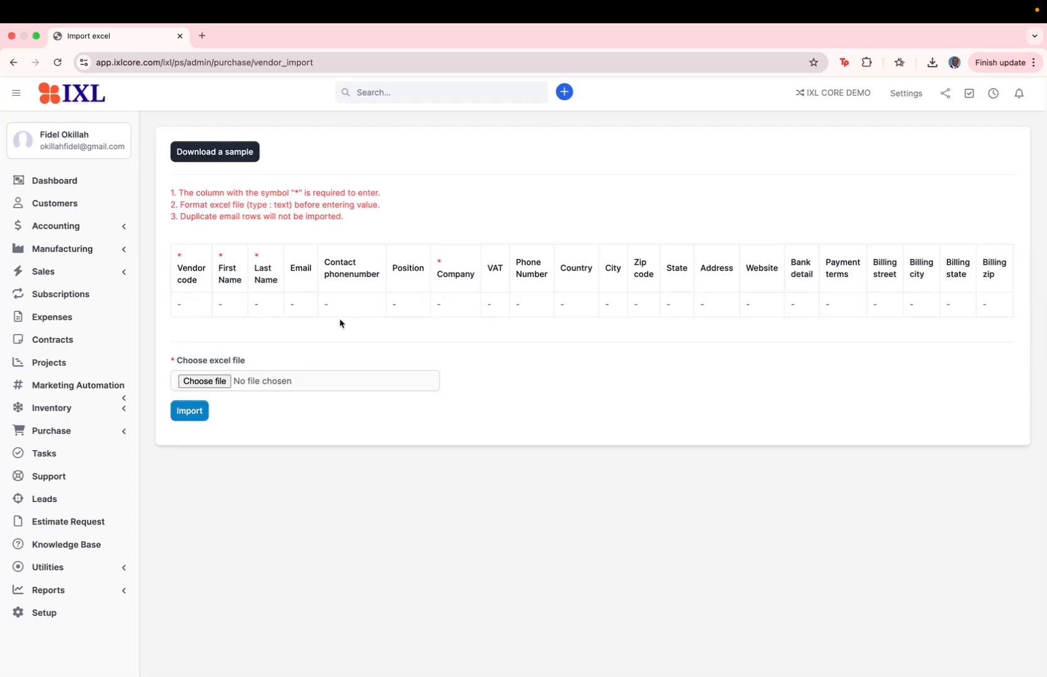
{"action": "left_click", "coordinate": [72, 432]}
{"action": "left_click", "coordinate": [68, 468]}
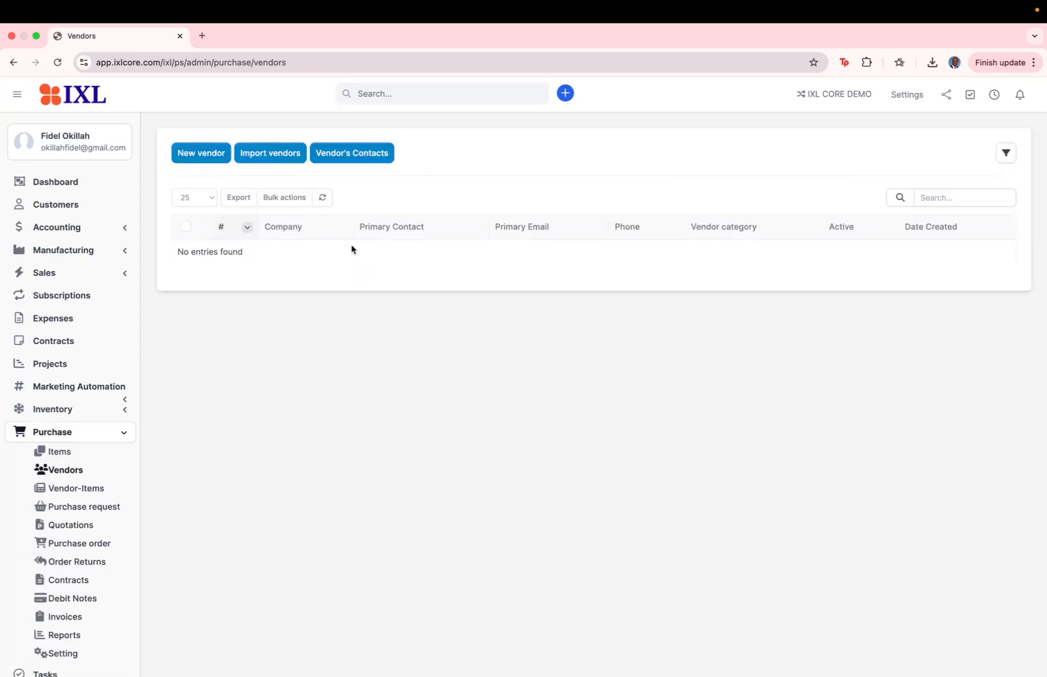
Start a new vendor with code 0001 and company name Awesomehost Limited
{"action": "left_click", "coordinate": [207, 153]}
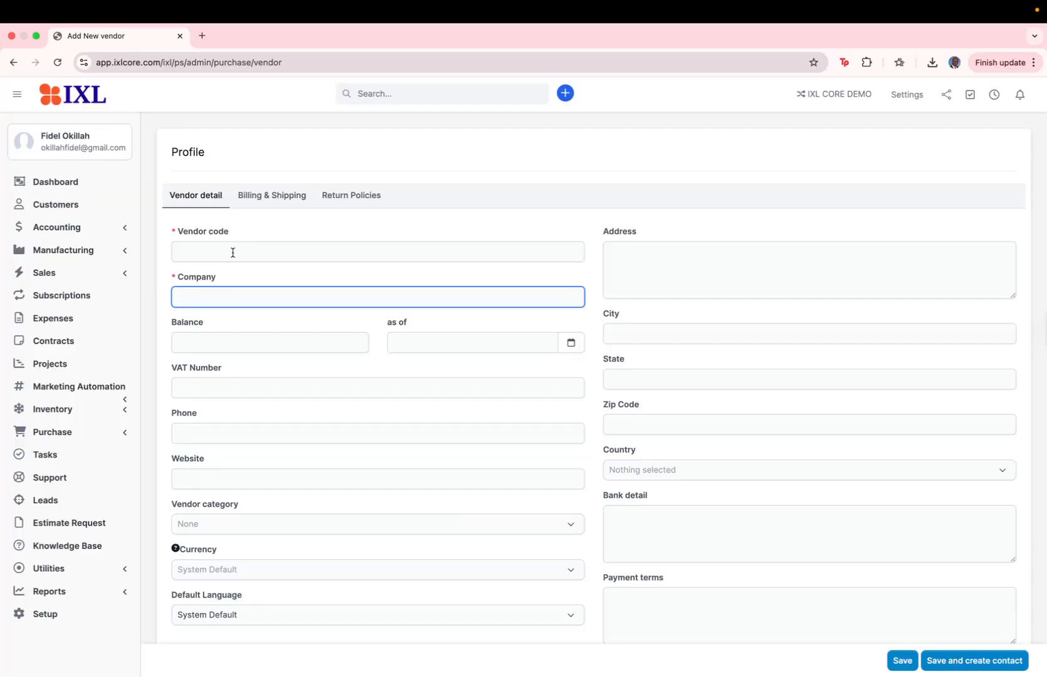
{"action": "left_click", "coordinate": [232, 252]}
{"action": "type", "text": "0001"}
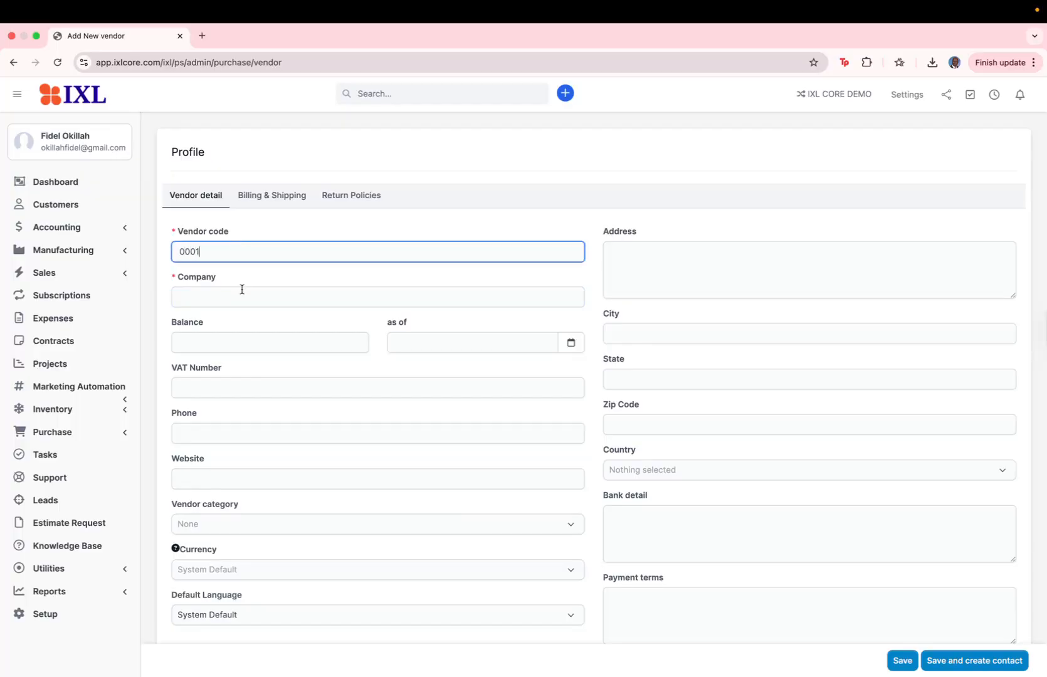
{"action": "left_click", "coordinate": [242, 290]}
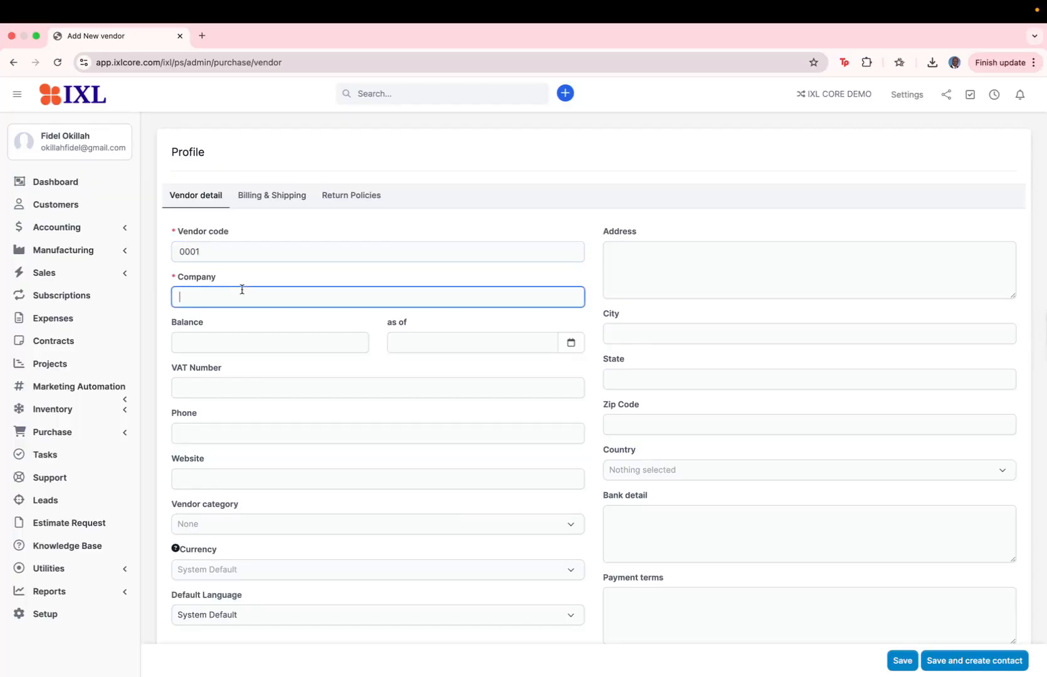
{"action": "type", "text": "Awesomehost Limited"}
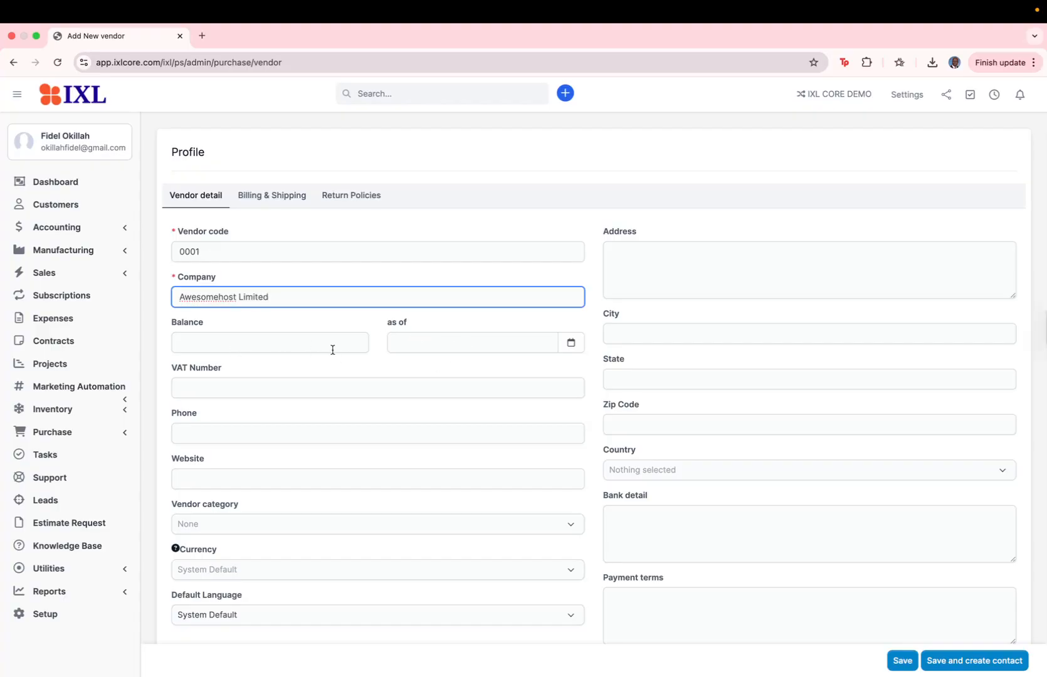
{"action": "left_click", "coordinate": [301, 337]}
{"action": "left_click", "coordinate": [425, 337]}
{"action": "left_click", "coordinate": [309, 345]}
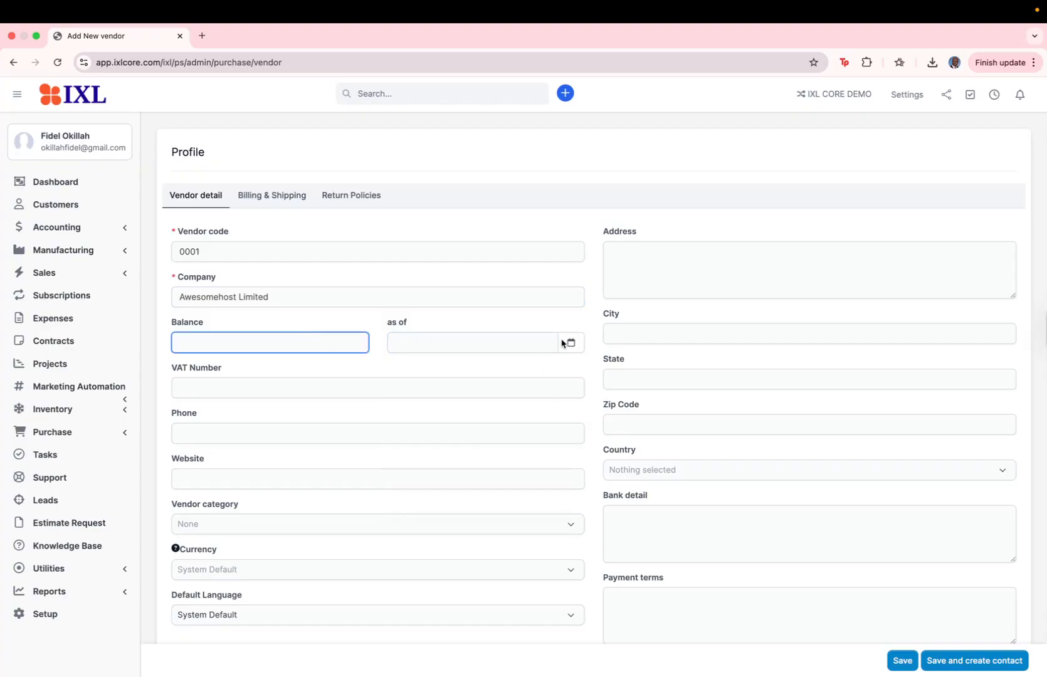
{"action": "left_click", "coordinate": [291, 383]}
{"action": "type", "text": "12345"}
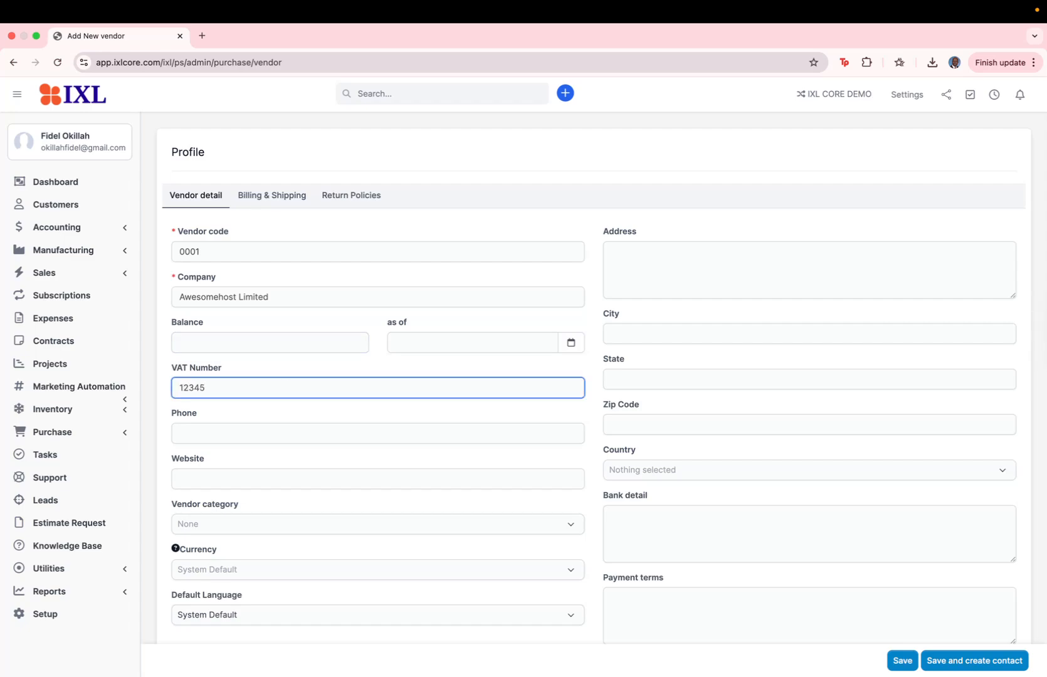
{"action": "type", "text": "6789"}
{"action": "left_click", "coordinate": [247, 433]}
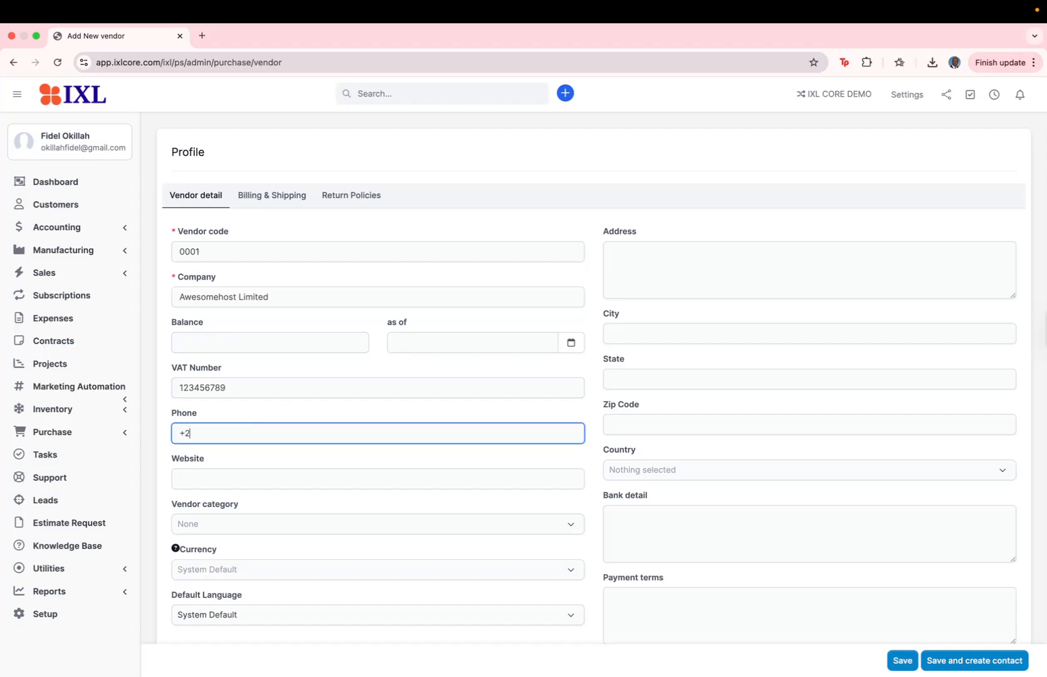
{"action": "left_click", "coordinate": [232, 476]}
{"action": "type", "text": "www.awesomehost.biz"}
Set the vendor category to Service Providers and the currency to ZAR
{"action": "left_click", "coordinate": [237, 525]}
{"action": "scroll", "coordinate": [237, 527], "scroll_direction": "down", "scroll_amount": 2}
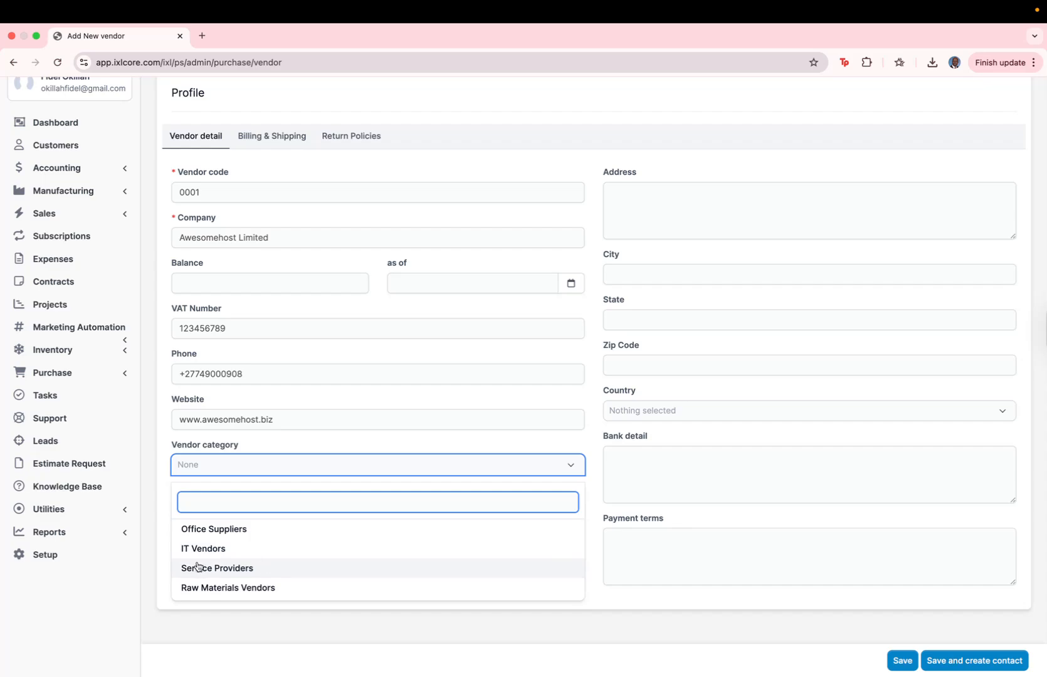
{"action": "left_click", "coordinate": [235, 568]}
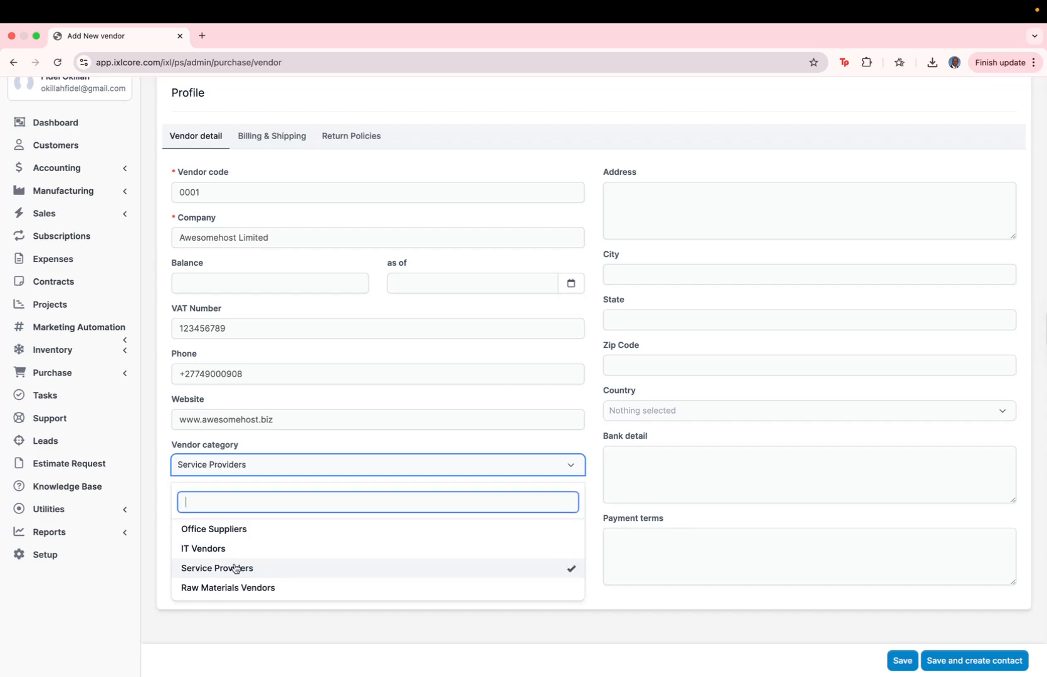
{"action": "left_click", "coordinate": [289, 444]}
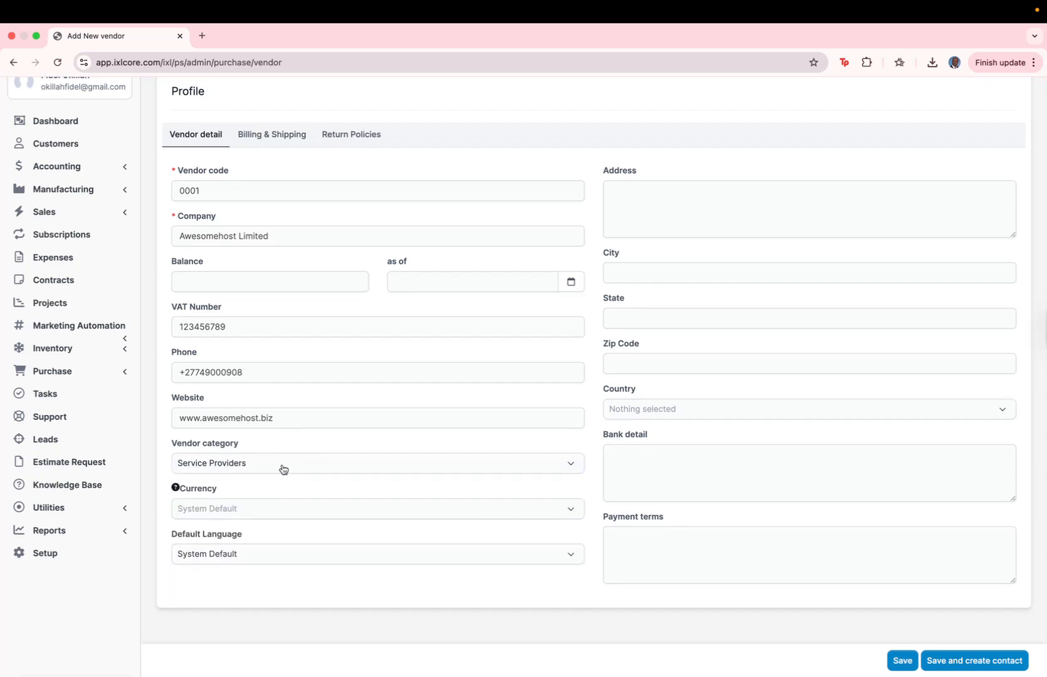
{"action": "left_click", "coordinate": [239, 509]}
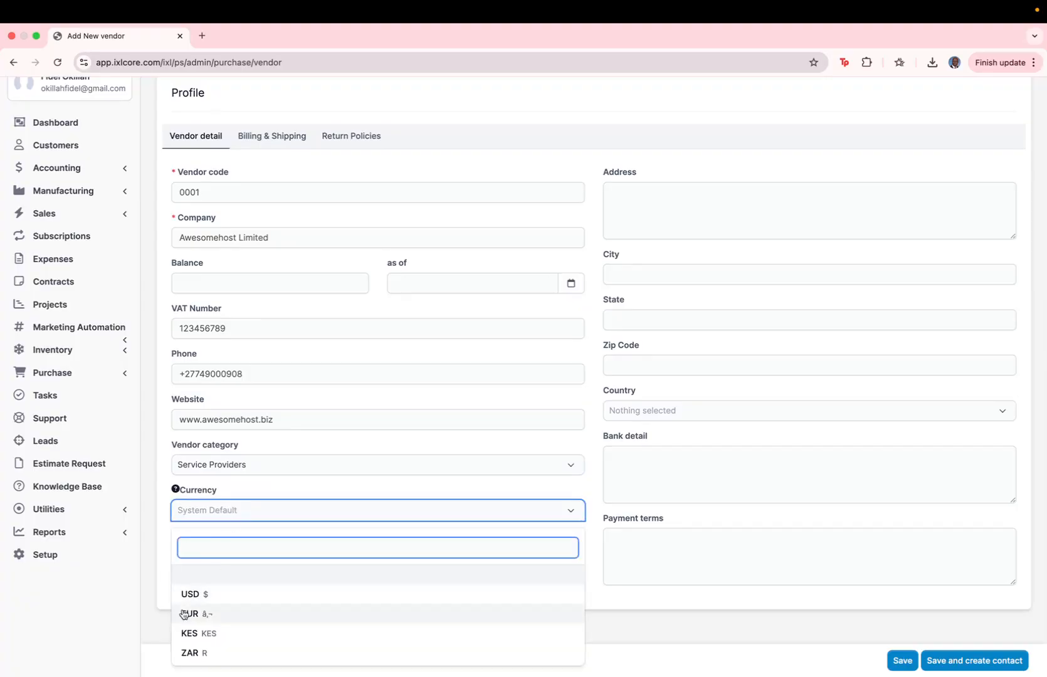
{"action": "left_click", "coordinate": [201, 653]}
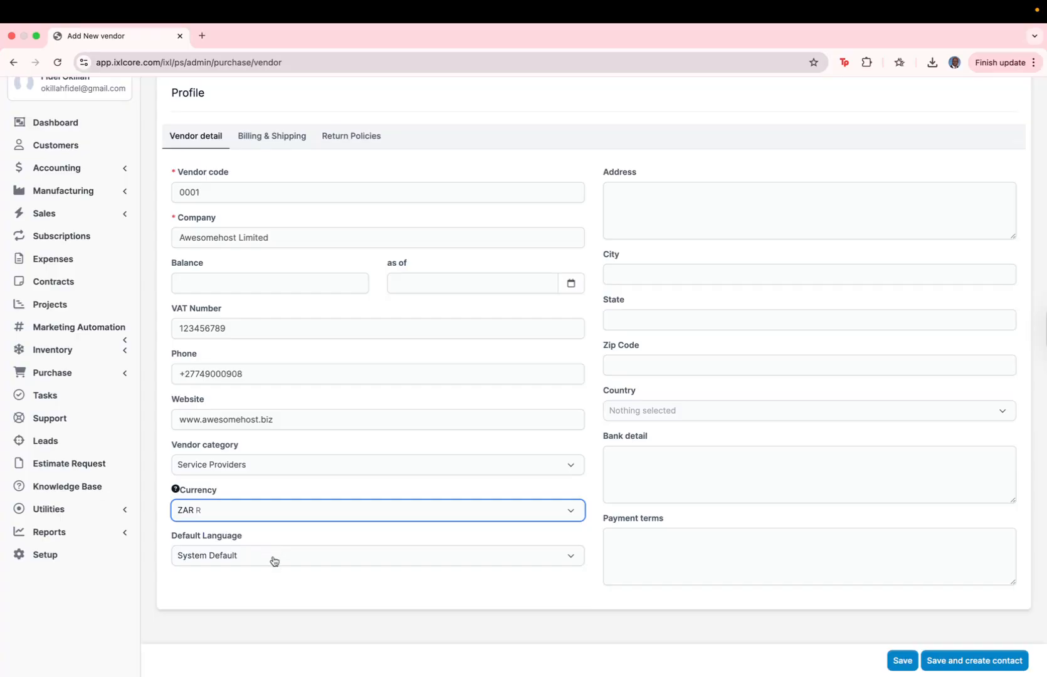
Fill in the vendor's street address, city, state and zip code
{"action": "left_click", "coordinate": [674, 203]}
{"action": "type", "text": "The Circle"}
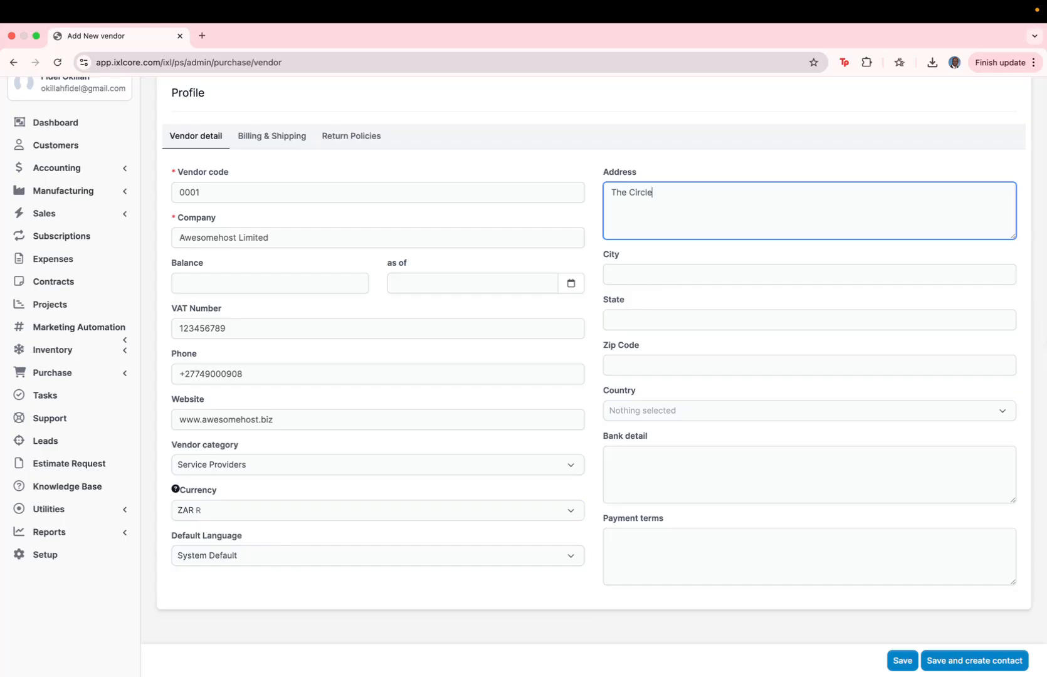
{"action": "type", "text": " Business V"}
{"action": "type", "text": "enter"}
{"action": "key", "text": "Tab"}
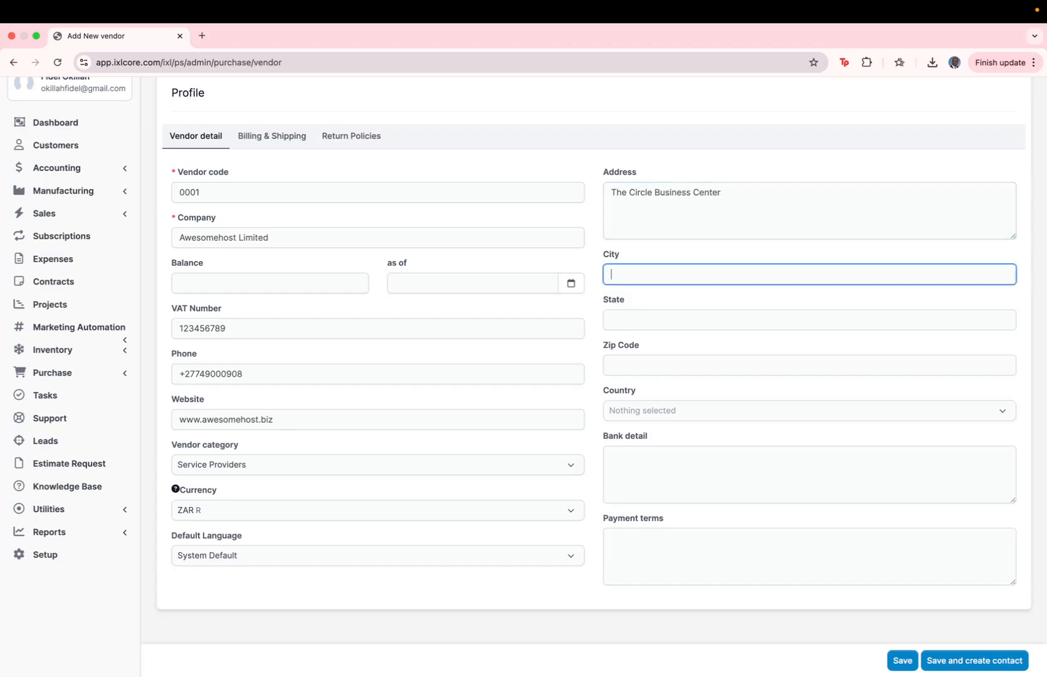
{"action": "type", "text": "Durban"}
{"action": "key", "text": "Tab"}
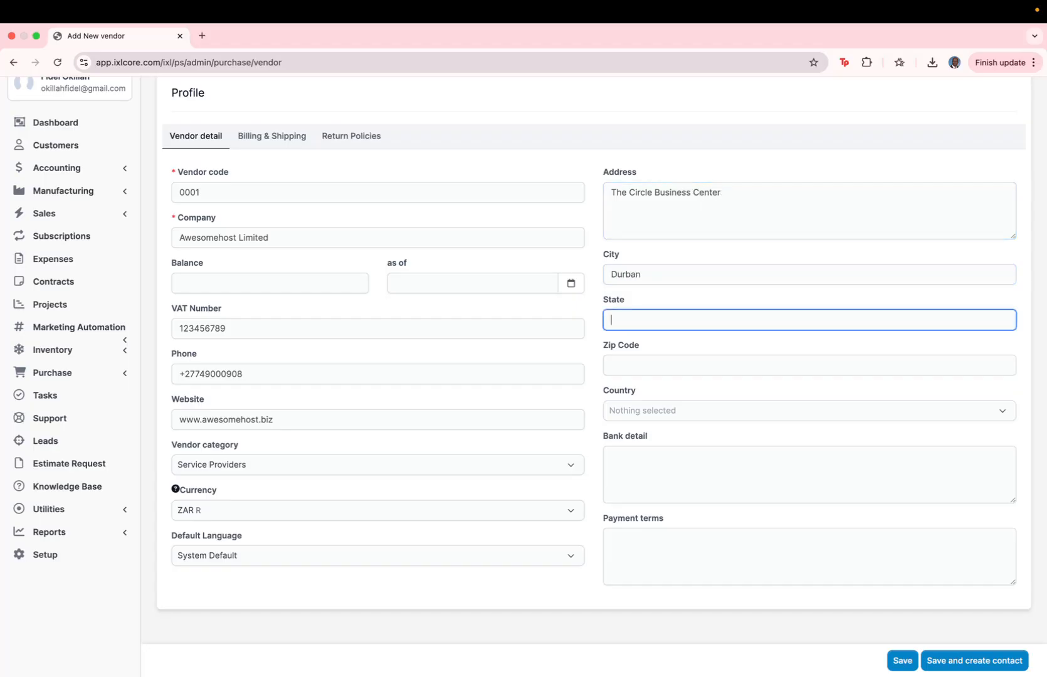
{"action": "type", "text": "Kwazulu Natal"}
{"action": "key", "text": "Tab"}
{"action": "type", "text": "44"}
Set the vendor's country to South Africa
{"action": "left_click", "coordinate": [655, 412]}
{"action": "type", "text": "south"}
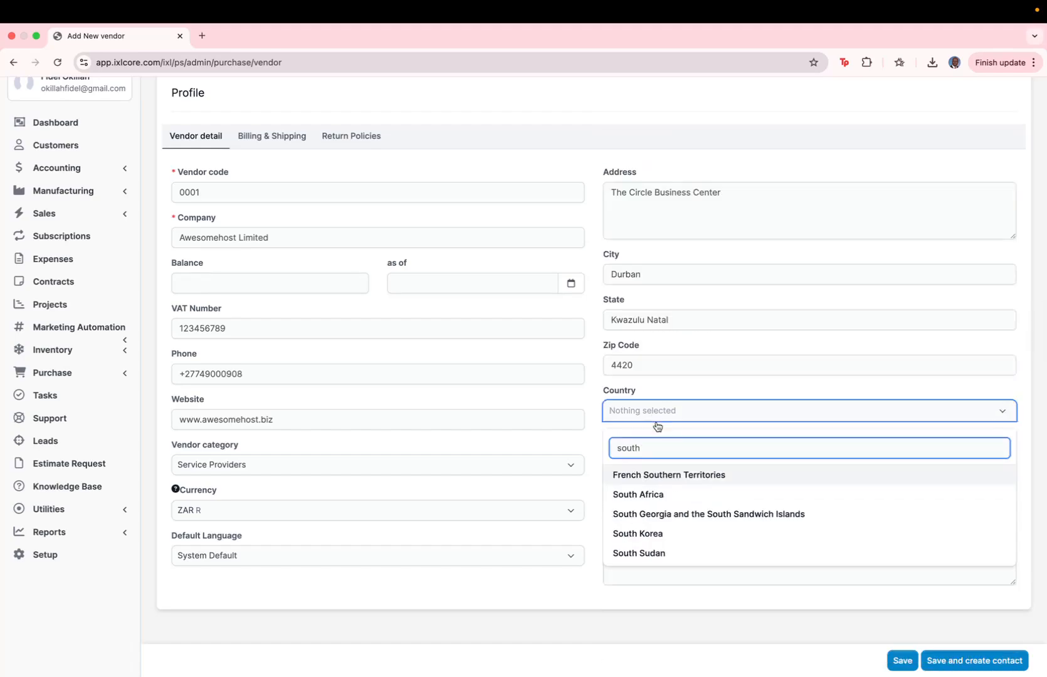
{"action": "left_click", "coordinate": [646, 494]}
{"action": "left_click", "coordinate": [634, 459]}
{"action": "left_click", "coordinate": [625, 552]}
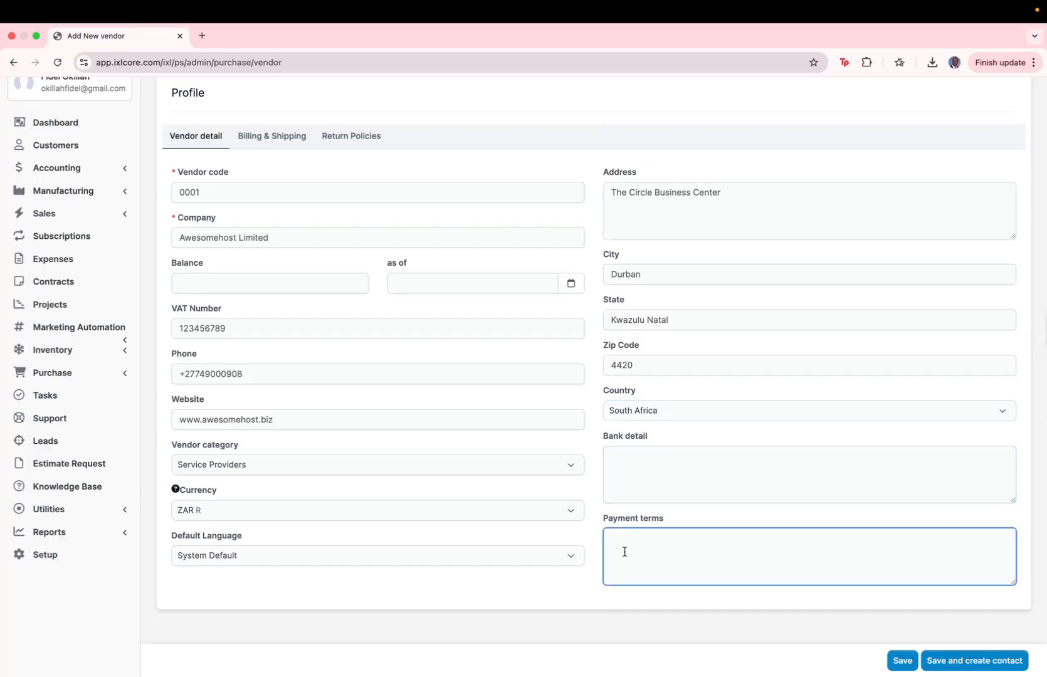
Enter payment terms '30 Days from Receipt of Invoice' and First National Bank details with the account number
{"action": "type", "text": "30 Days from Receipt of Invoice"}
{"action": "left_click", "coordinate": [634, 464]}
{"action": "type", "text": "Firs"}
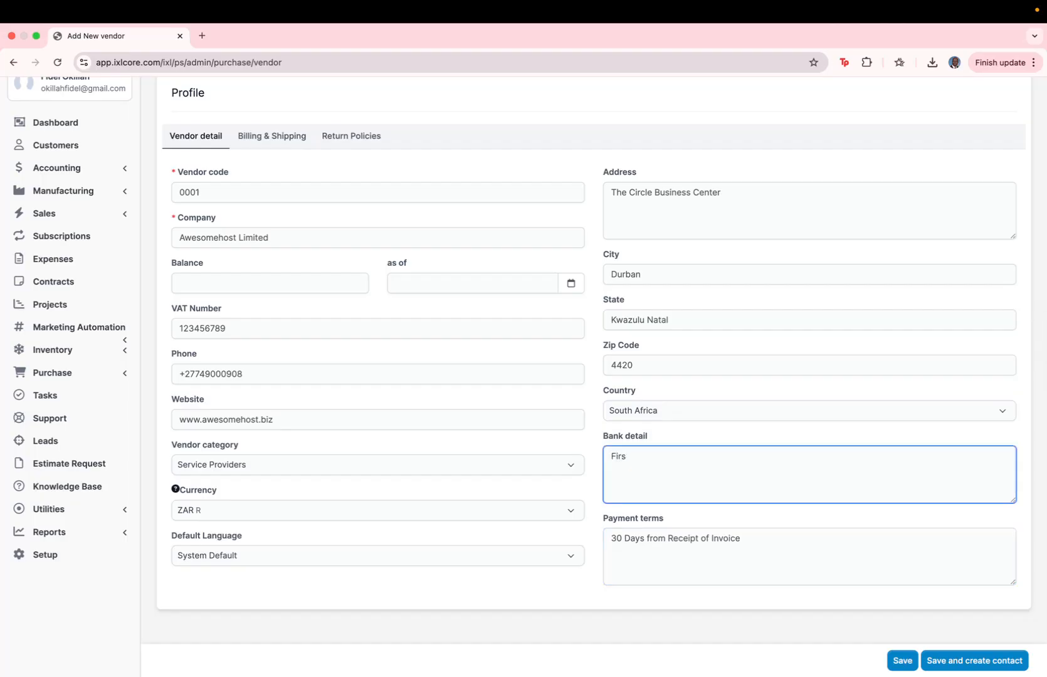
{"action": "type", "text": "t nati"}
{"action": "type", "text": "ational"}
{"action": "type", "text": " Bank"}
{"action": "key", "text": "Return"}
{"action": "type", "text": "Account Number"}
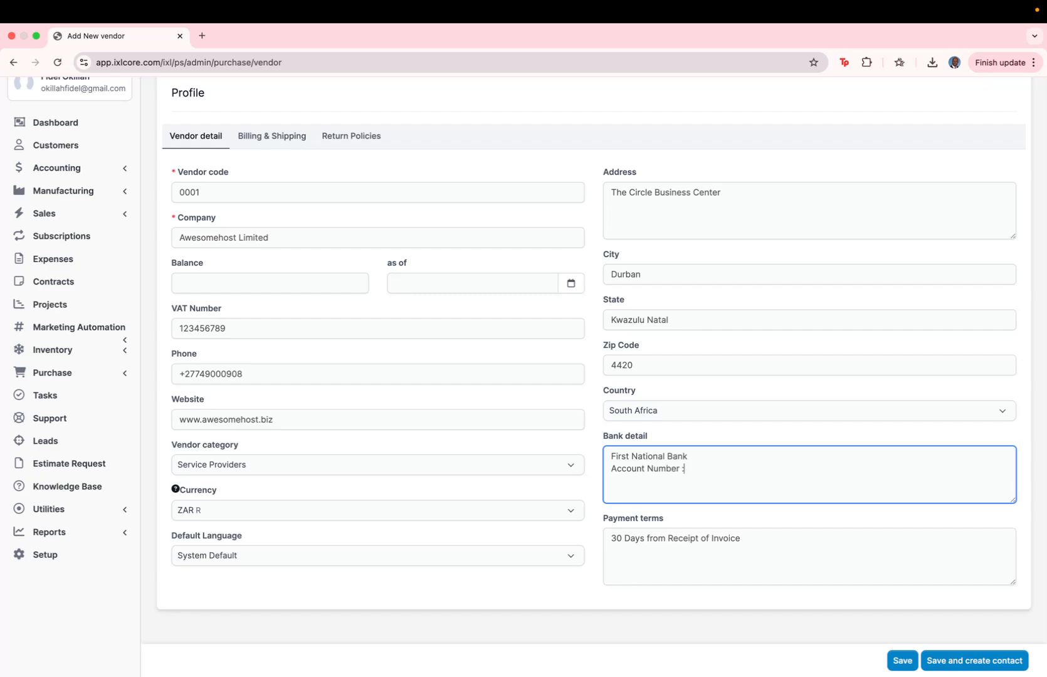
{"action": "type", "text": " : -1234567"}
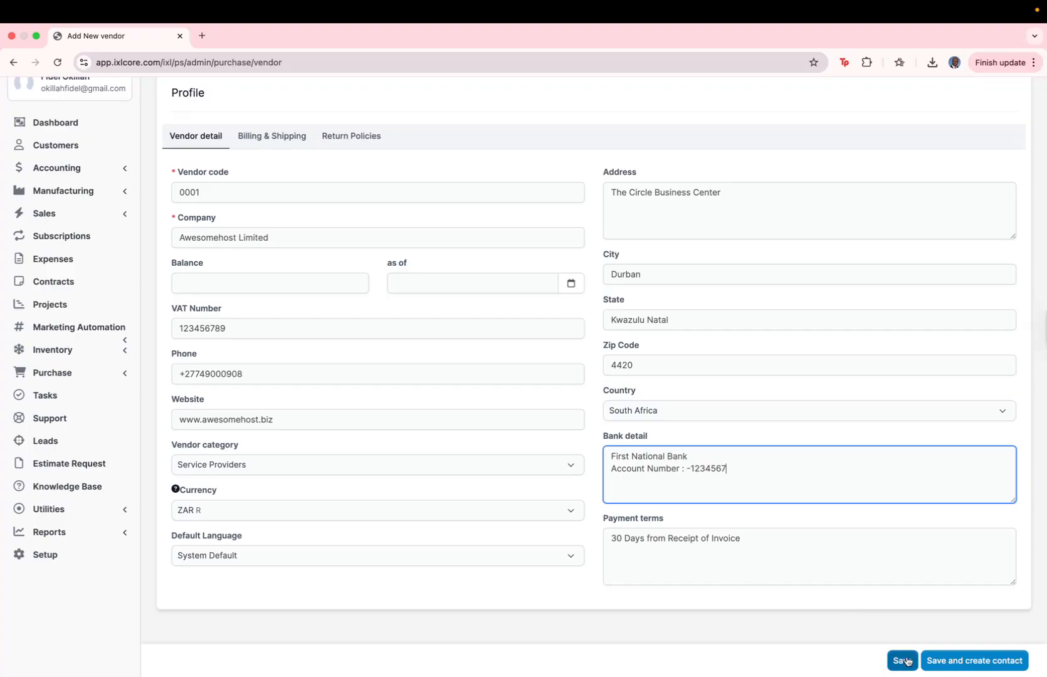
Save the vendor, then enter the new contact's first name, last name and e-mail
{"action": "left_click", "coordinate": [956, 668]}
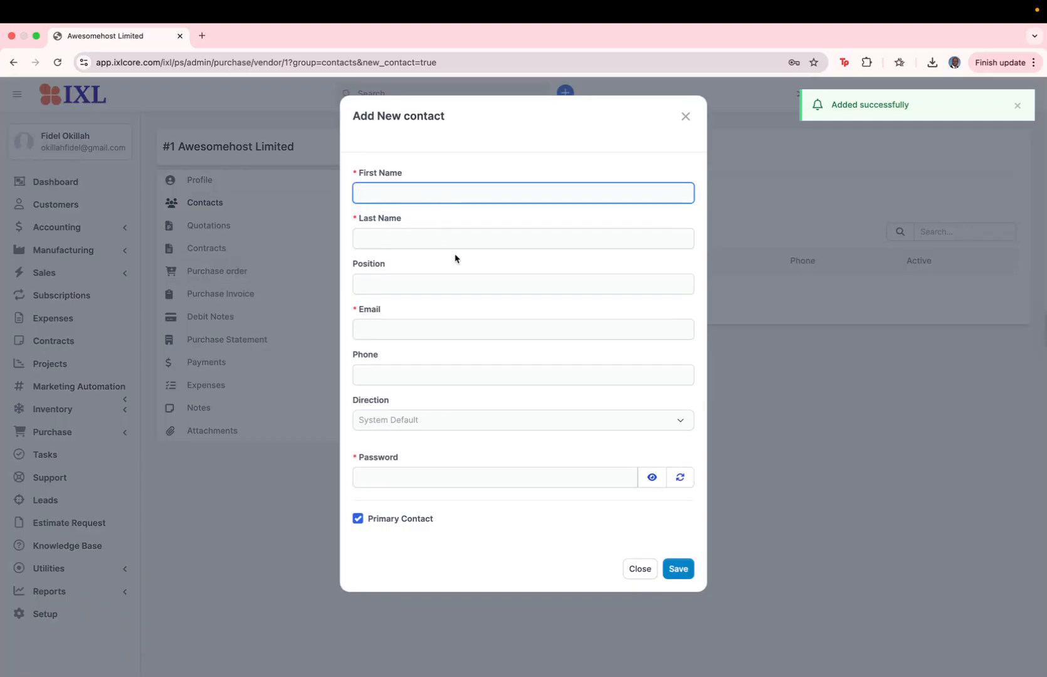
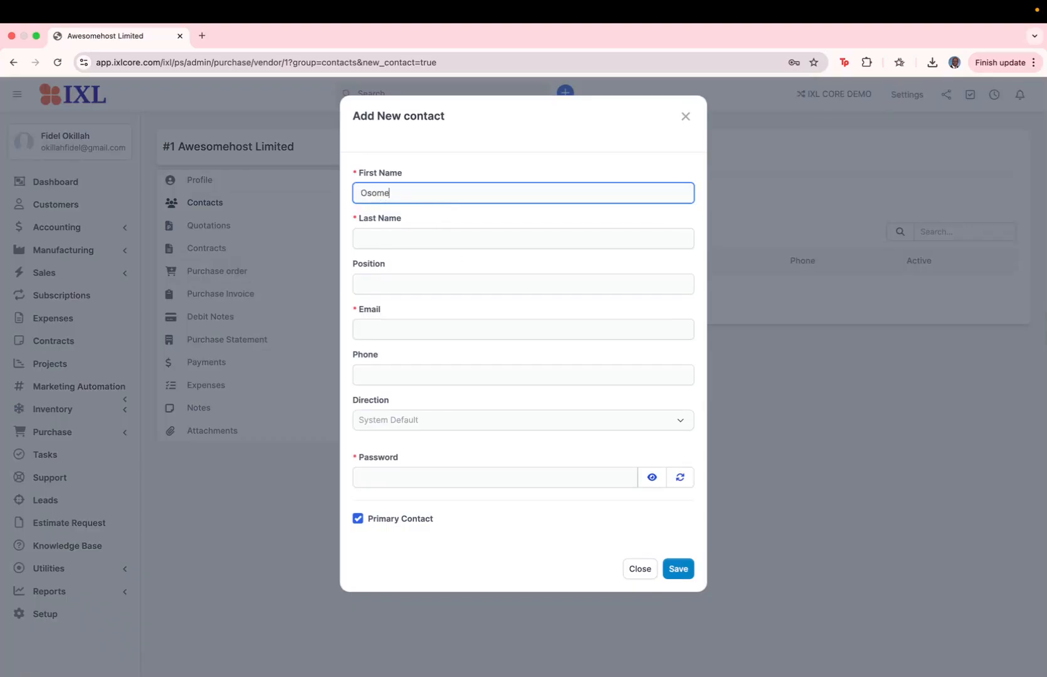
{"action": "key", "text": "Tab"}
{"action": "key", "text": "Tab"}
{"action": "key", "text": "Tab"}
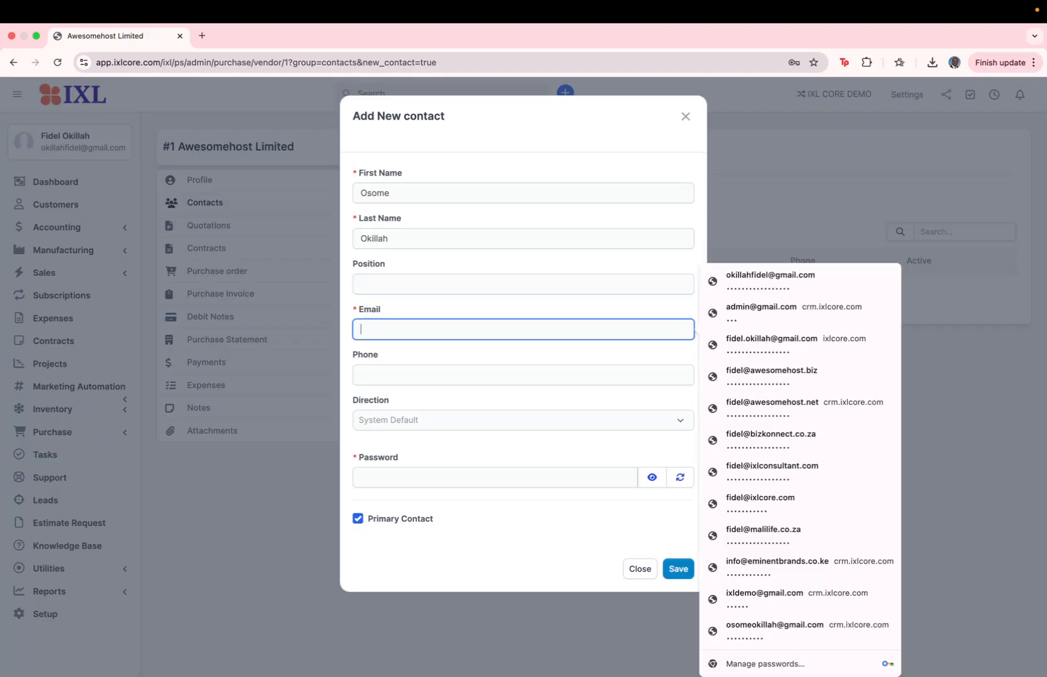
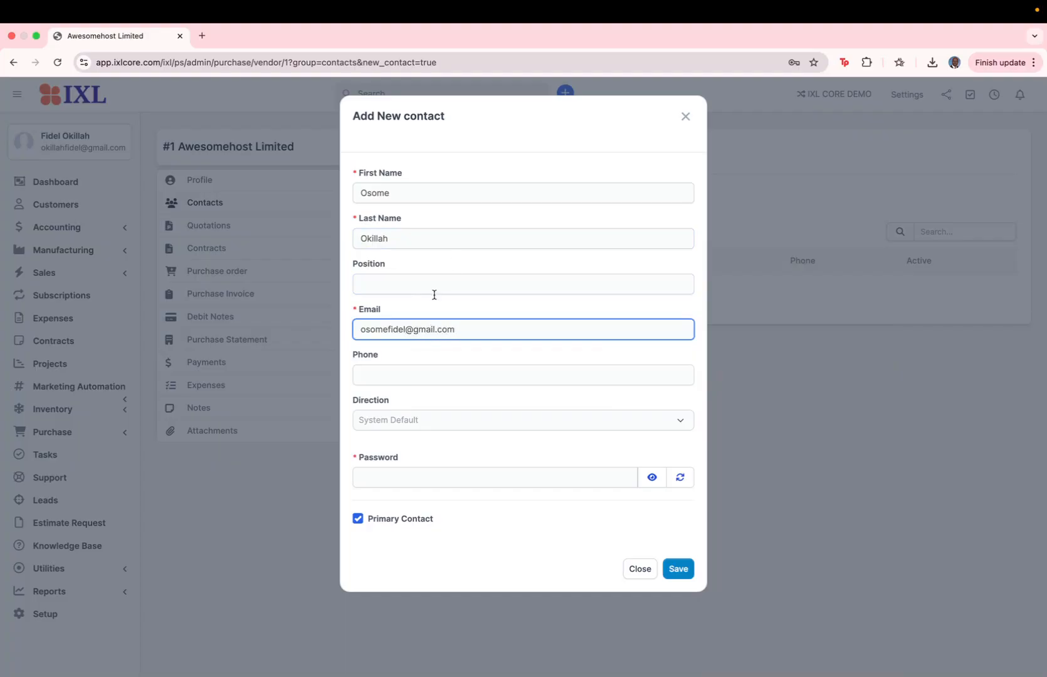
Fill in the contact's phone number and password
{"action": "left_click", "coordinate": [406, 379]}
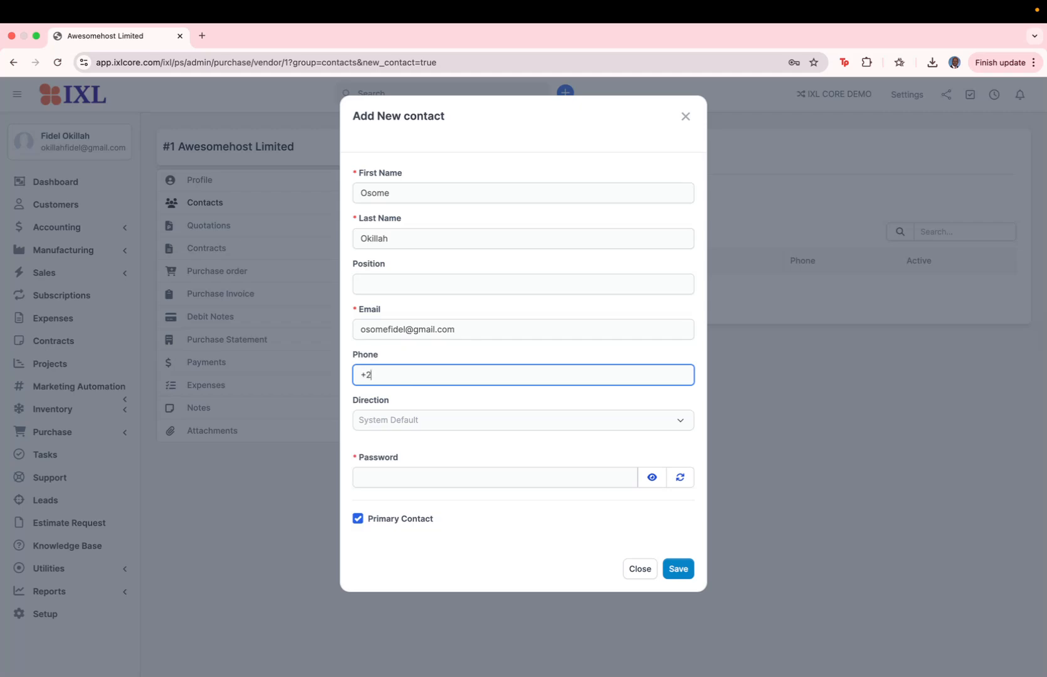
{"action": "left_click", "coordinate": [420, 475]}
{"action": "type", "text": "O•••••••"}
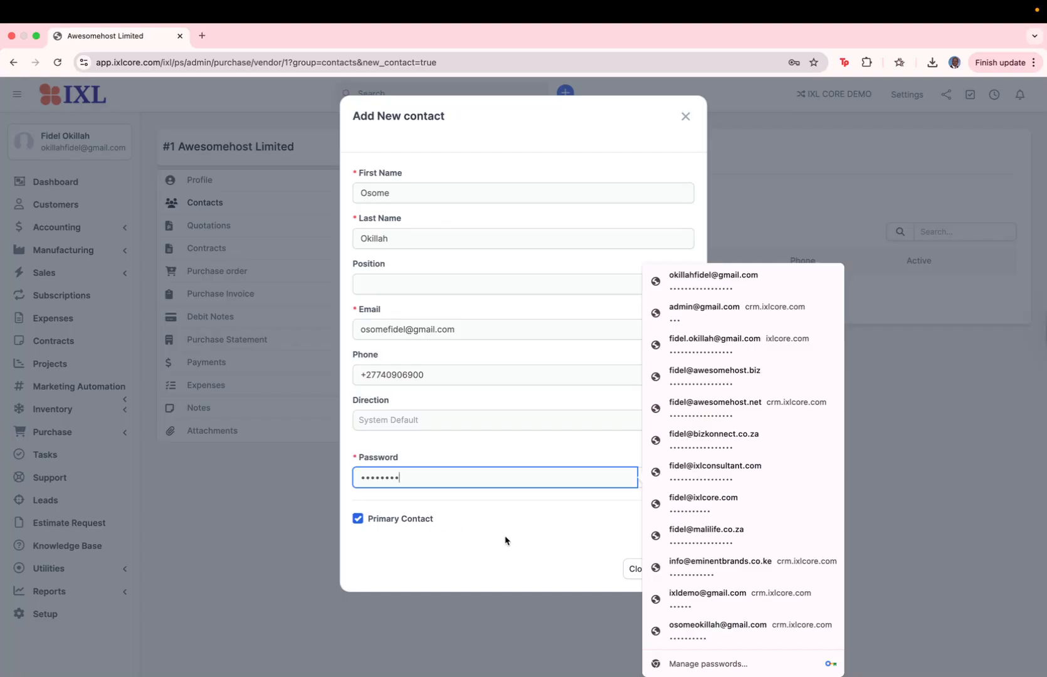
{"action": "left_click", "coordinate": [527, 402]}
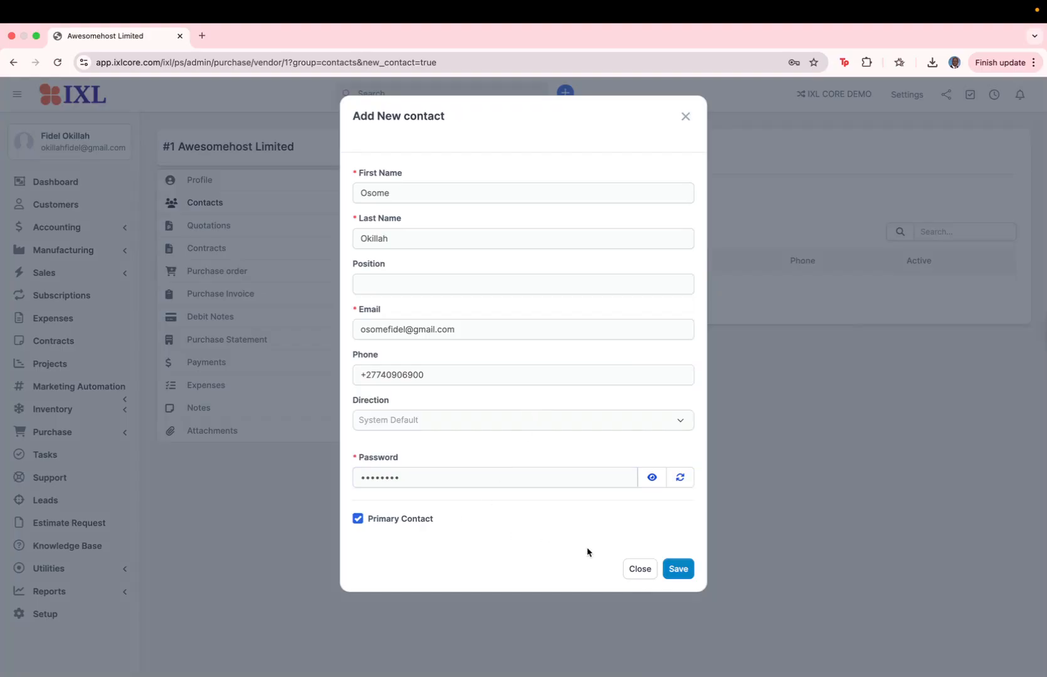
Save the new contact and dismiss Chrome's offer to save the password
{"action": "left_click", "coordinate": [677, 569]}
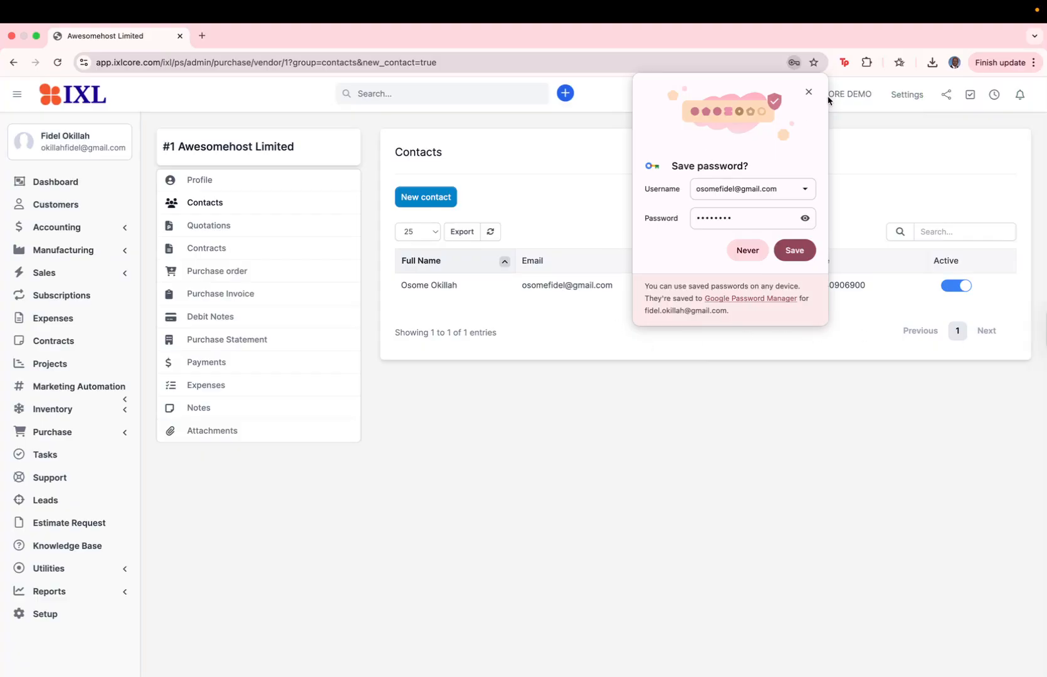
{"action": "left_click", "coordinate": [808, 92]}
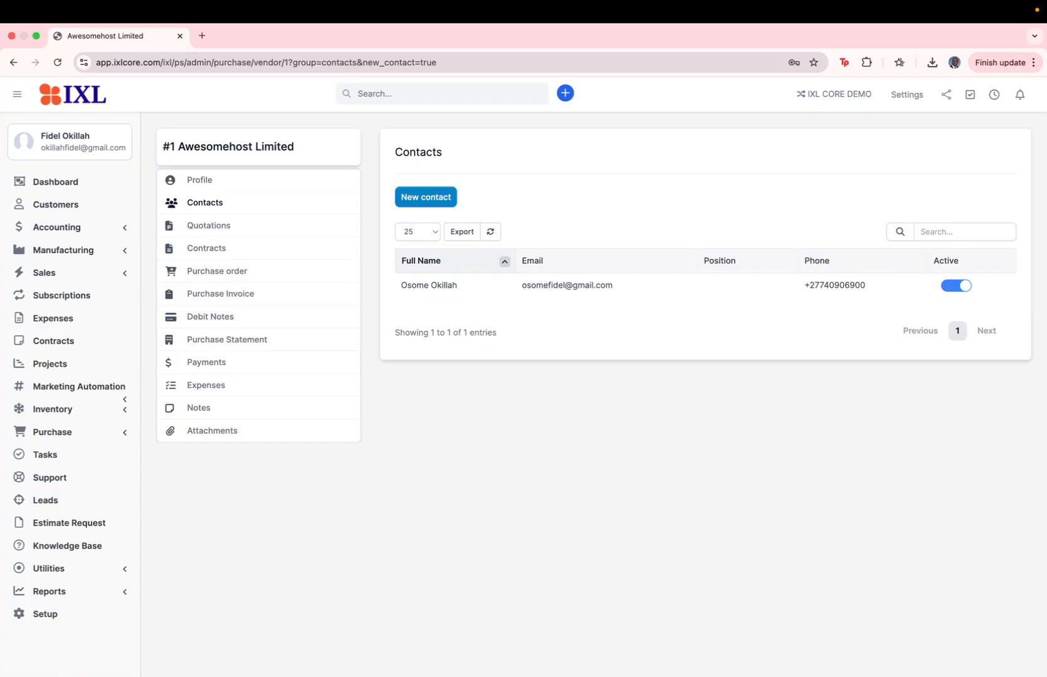
Open the Vendor-Items page and filter it to Awesomehost Limited
{"action": "left_click", "coordinate": [93, 437]}
{"action": "left_click", "coordinate": [78, 491]}
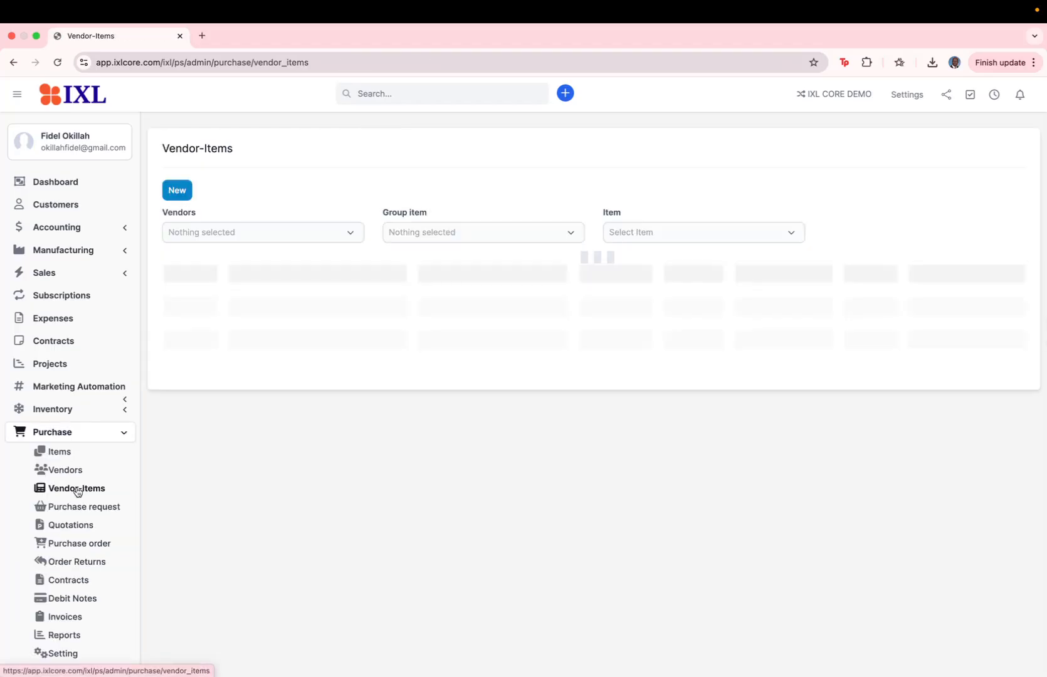
{"action": "left_click", "coordinate": [343, 236]}
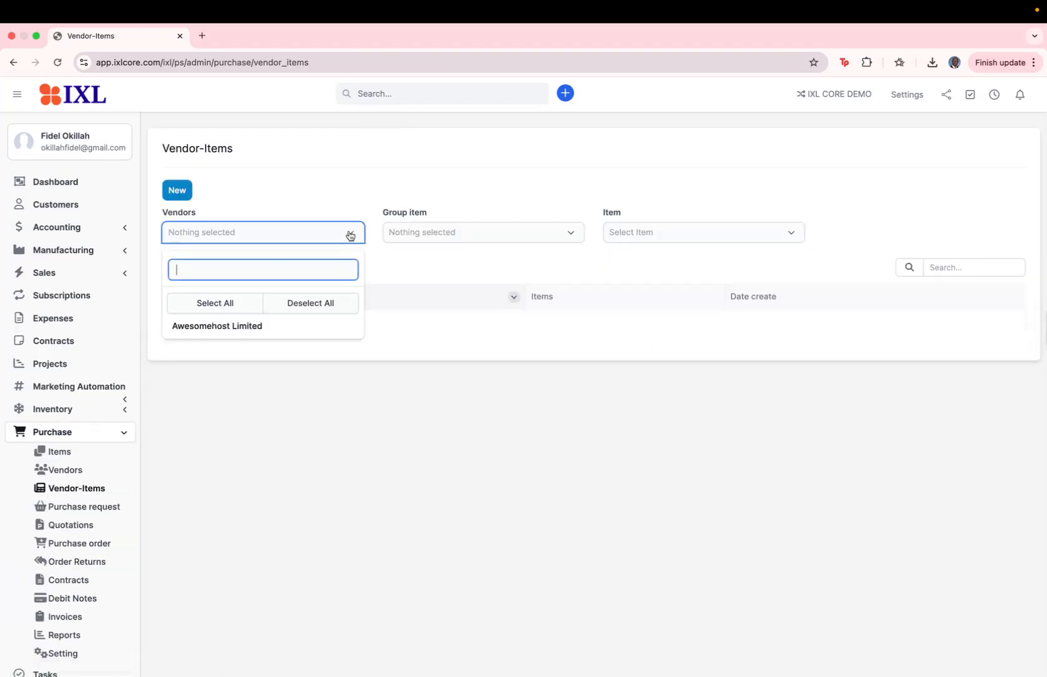
{"action": "left_click", "coordinate": [269, 327]}
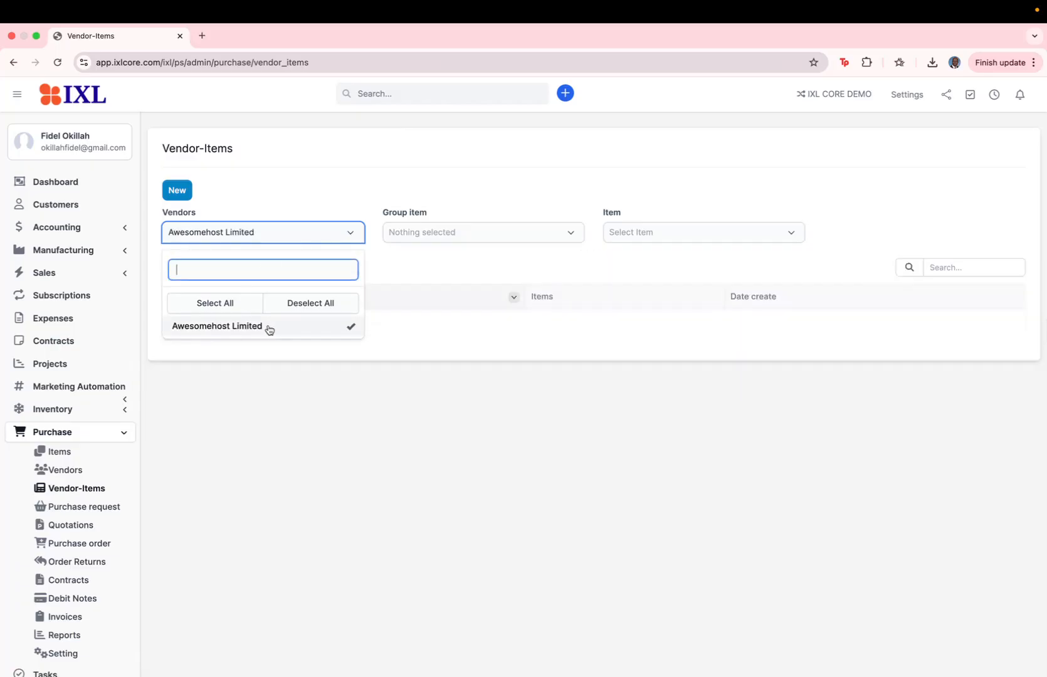
{"action": "left_click", "coordinate": [406, 185]}
{"action": "left_click", "coordinate": [420, 229]}
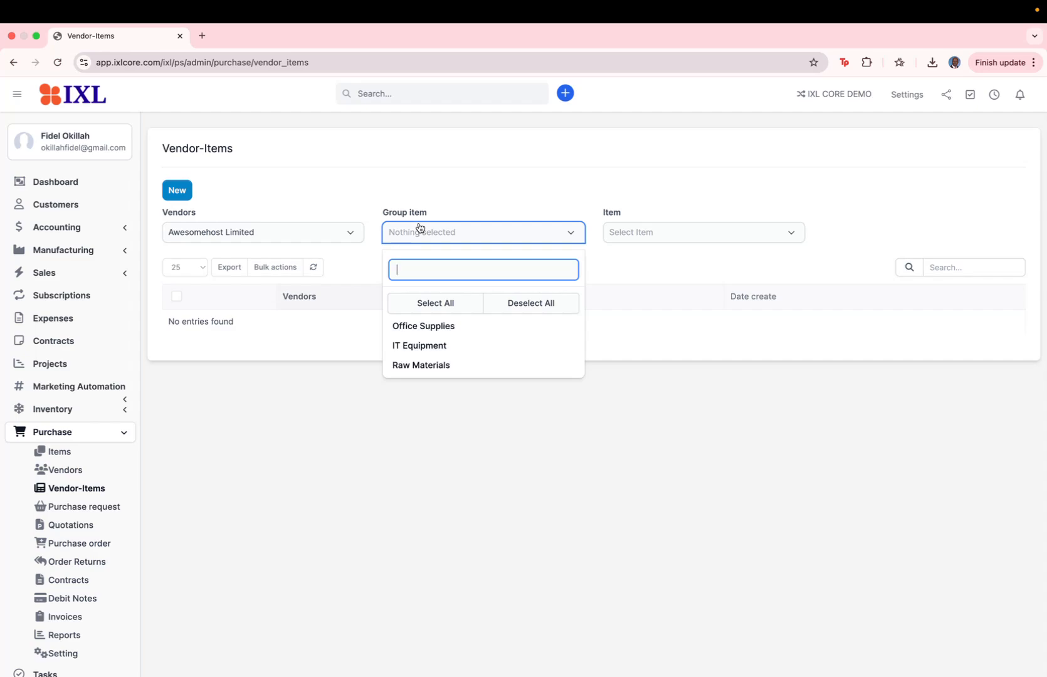
{"action": "left_click", "coordinate": [241, 194]}
Link Awesomehost Limited to all IT Equipment items (Routers, Routers GB, Laptop) and save
{"action": "left_click", "coordinate": [178, 191]}
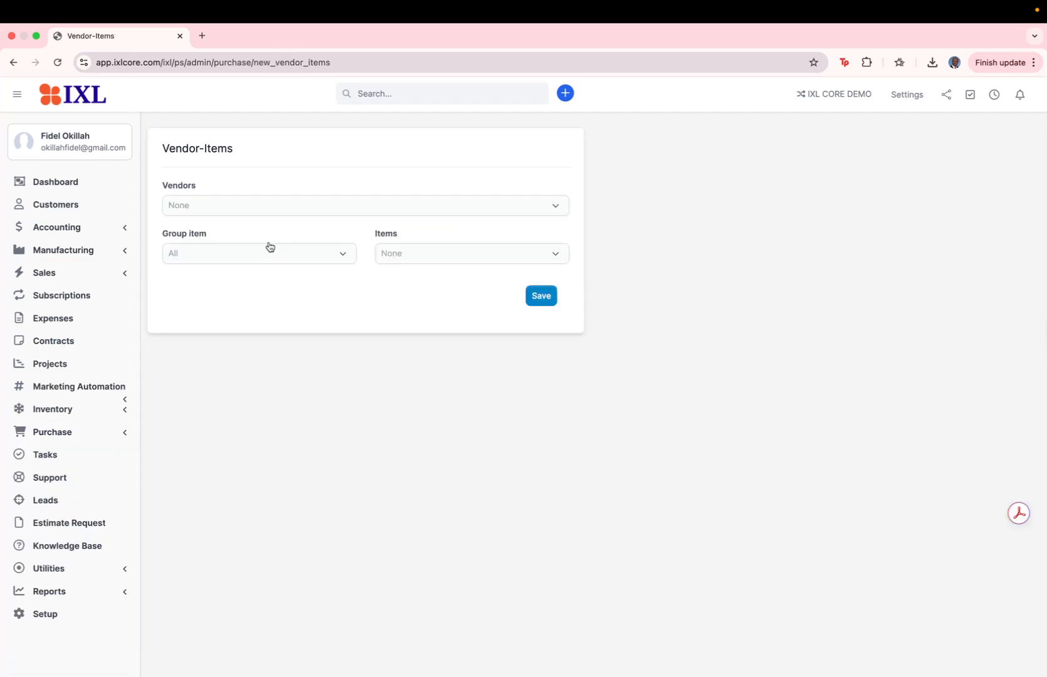
{"action": "left_click", "coordinate": [238, 212]}
{"action": "left_click", "coordinate": [225, 289]}
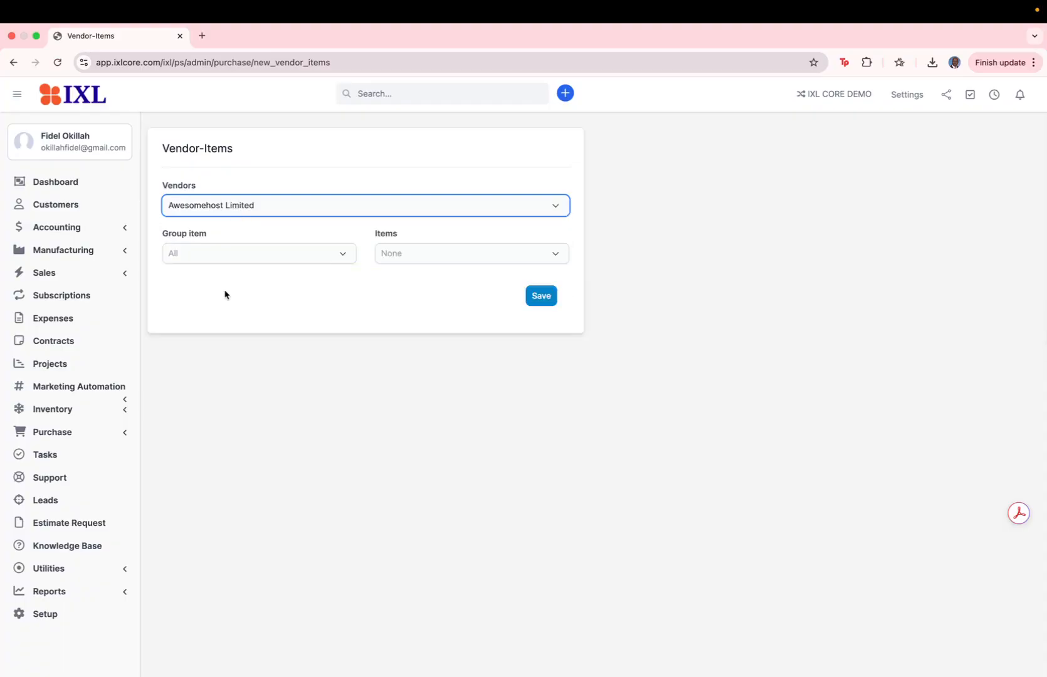
{"action": "left_click", "coordinate": [342, 256]}
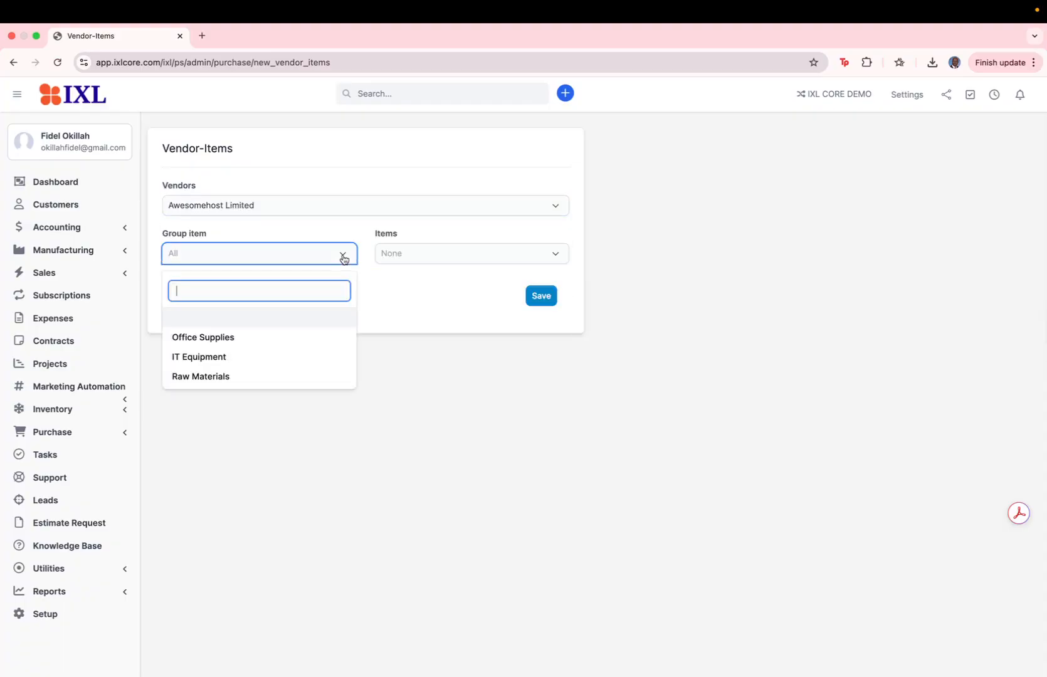
{"action": "left_click", "coordinate": [226, 357]}
{"action": "left_click", "coordinate": [411, 254]}
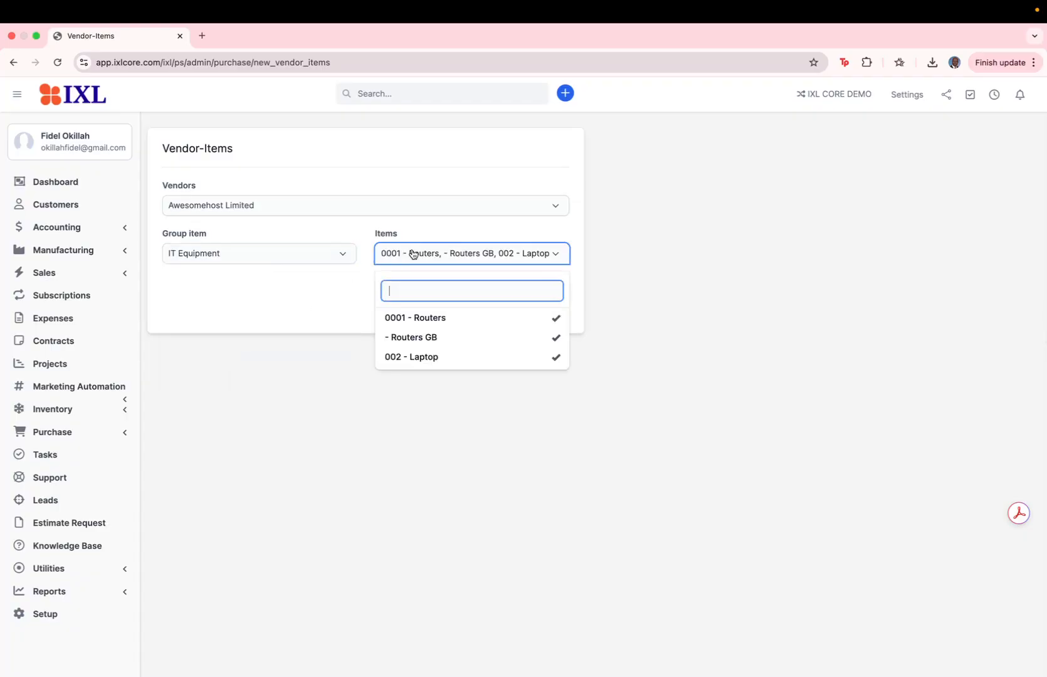
{"action": "left_click", "coordinate": [459, 231]}
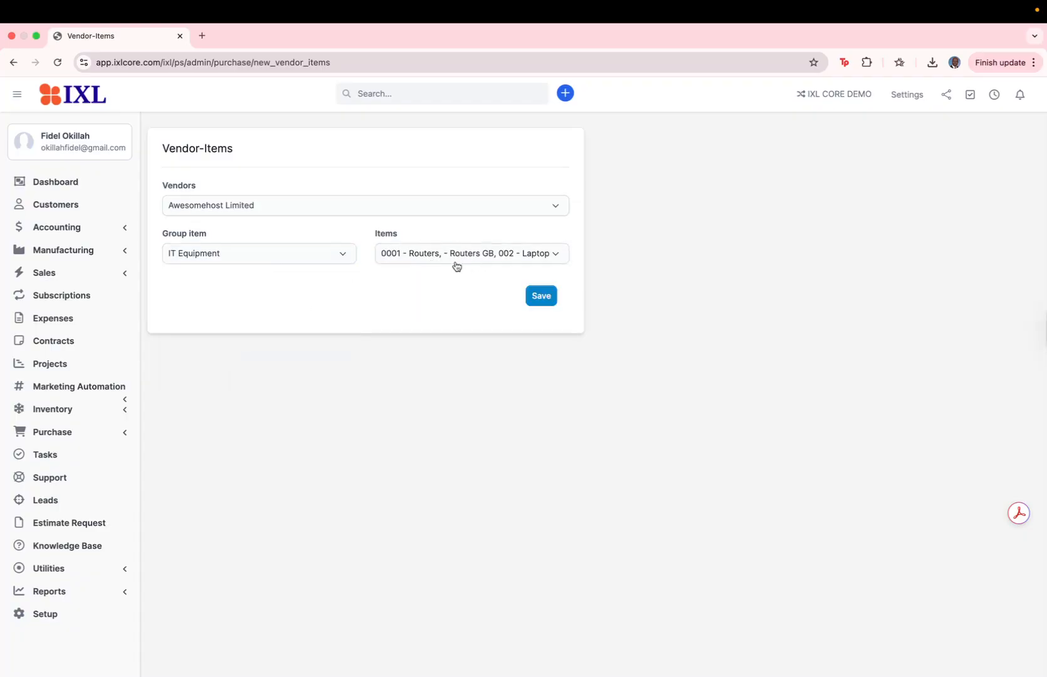
{"action": "left_click", "coordinate": [536, 296]}
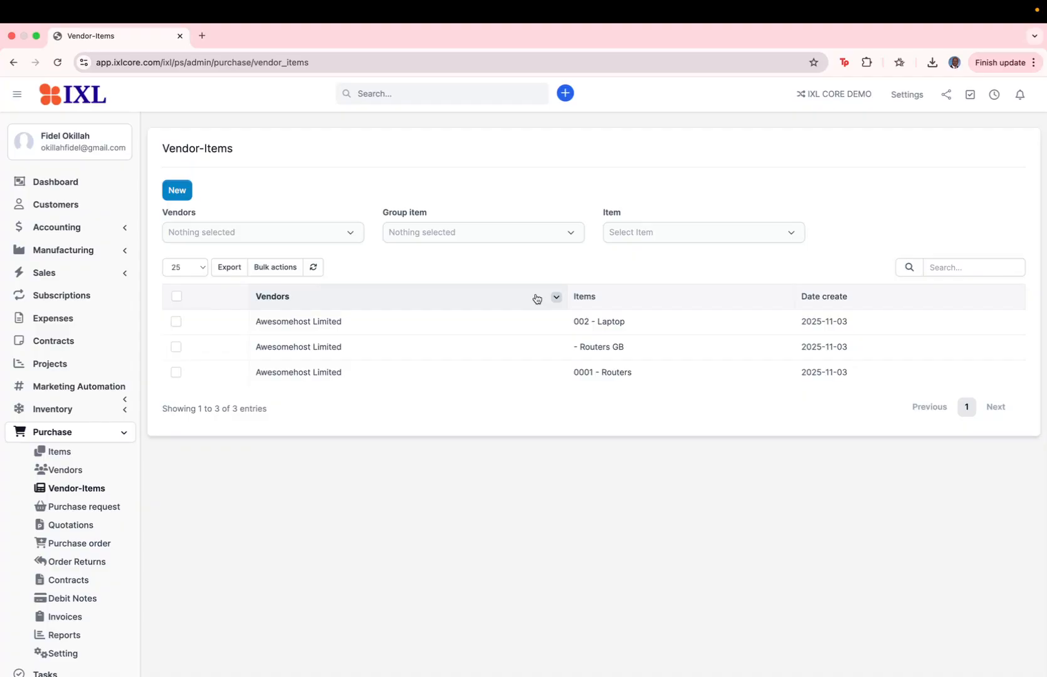
Copy Awesomehost Limited's billing address into its shipping address, then view its Vendor admins
{"action": "left_click", "coordinate": [70, 472]}
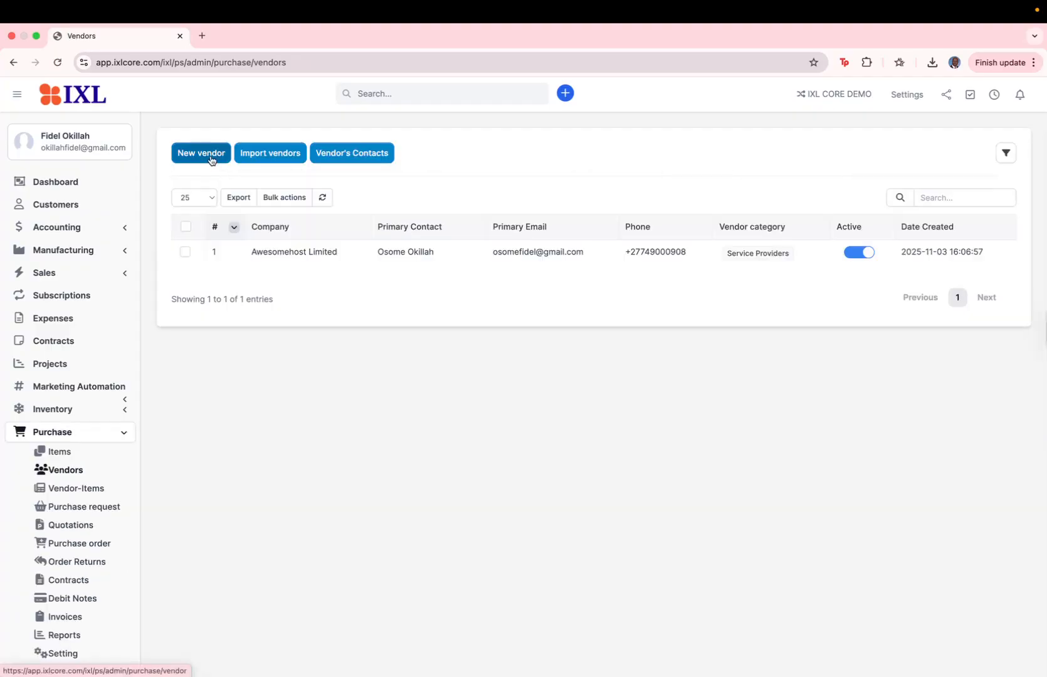
{"action": "mouse_move", "coordinate": [248, 252]}
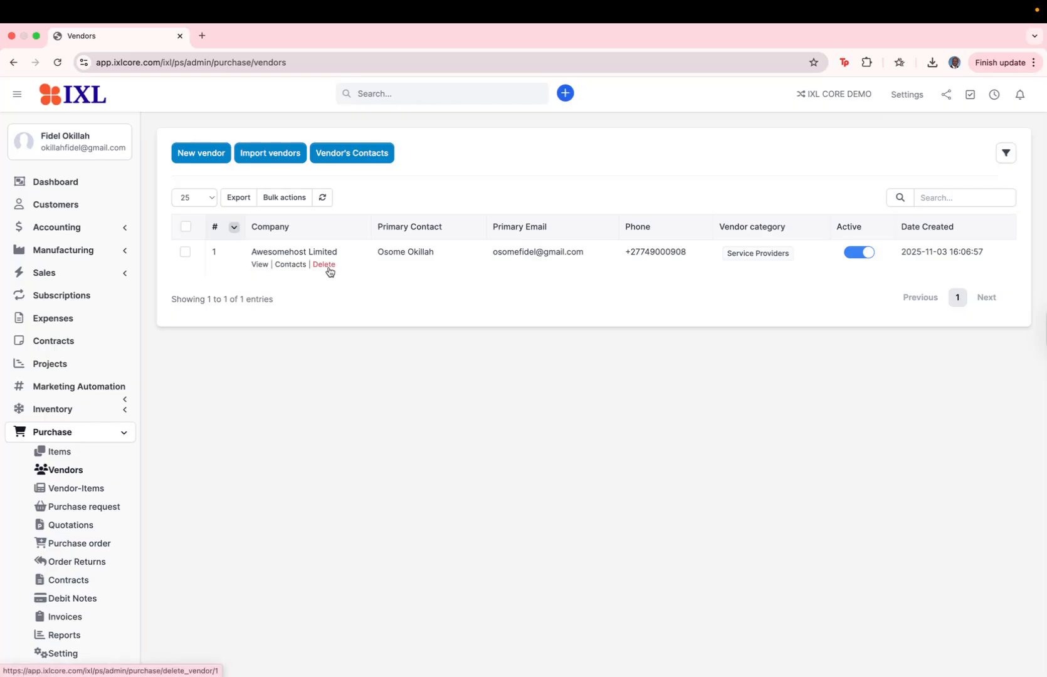
{"action": "left_click", "coordinate": [291, 252]}
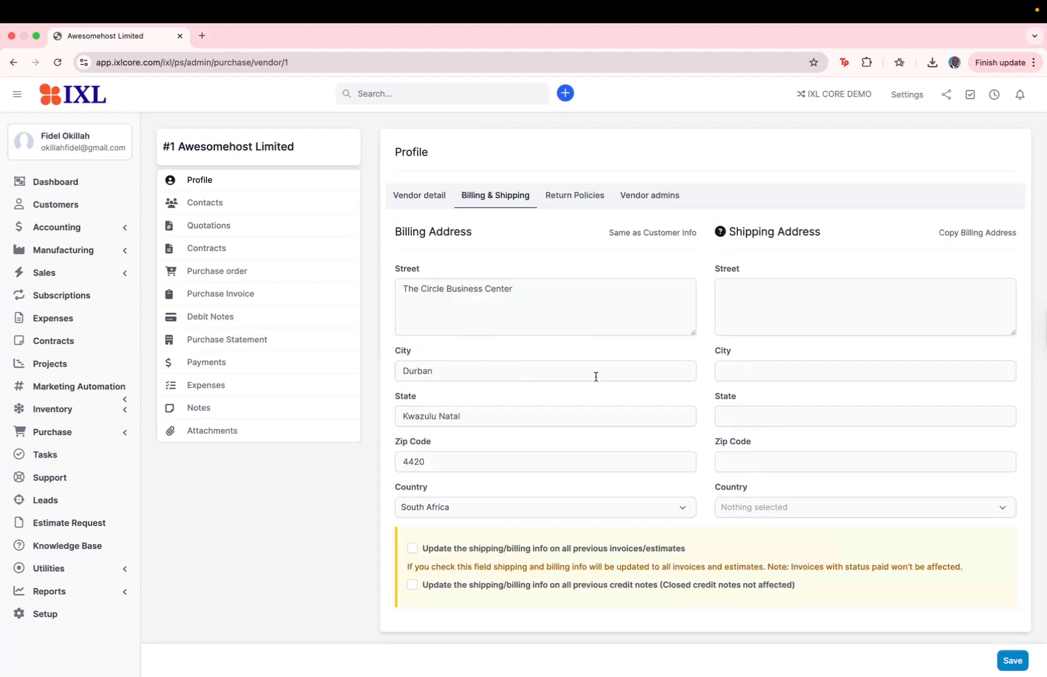
{"action": "left_click", "coordinate": [969, 235]}
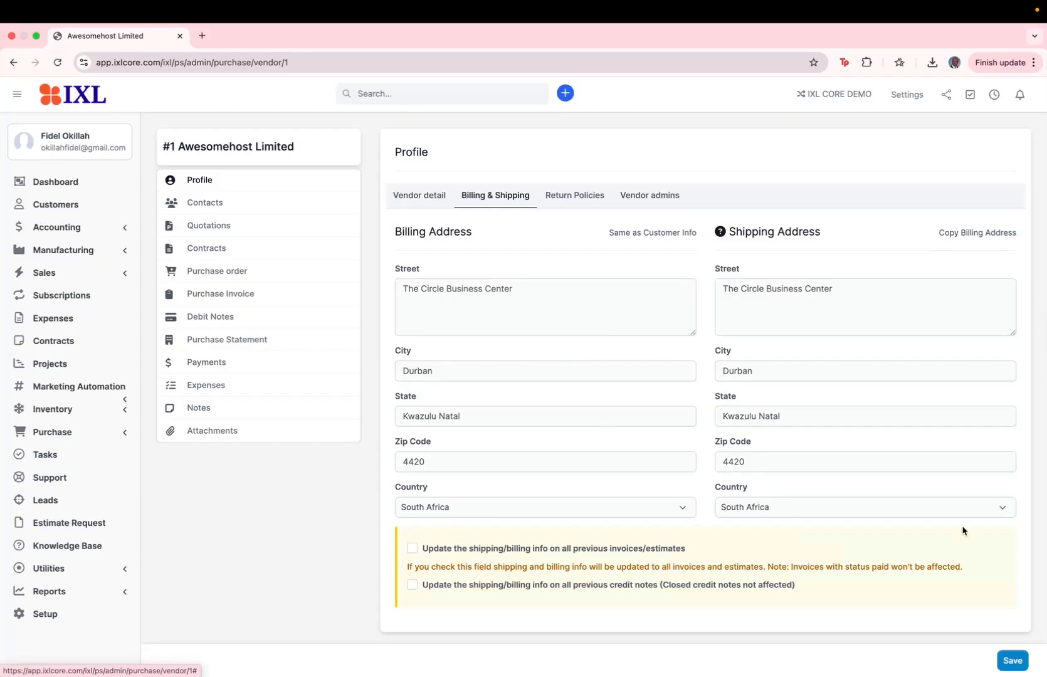
{"action": "left_click", "coordinate": [565, 195]}
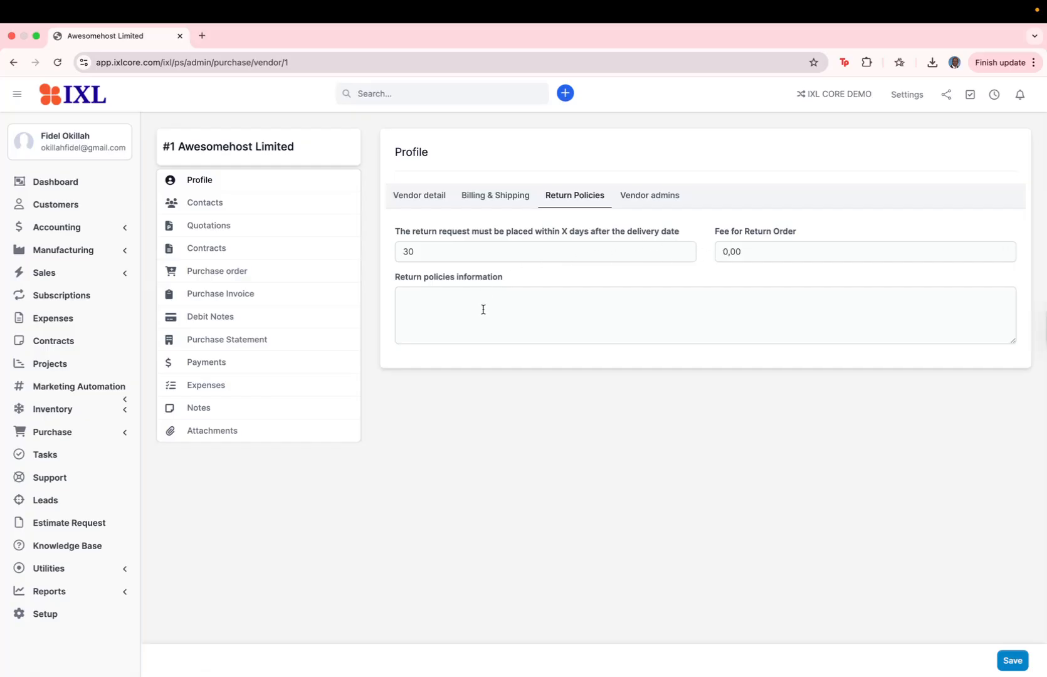
{"action": "left_click", "coordinate": [659, 195]}
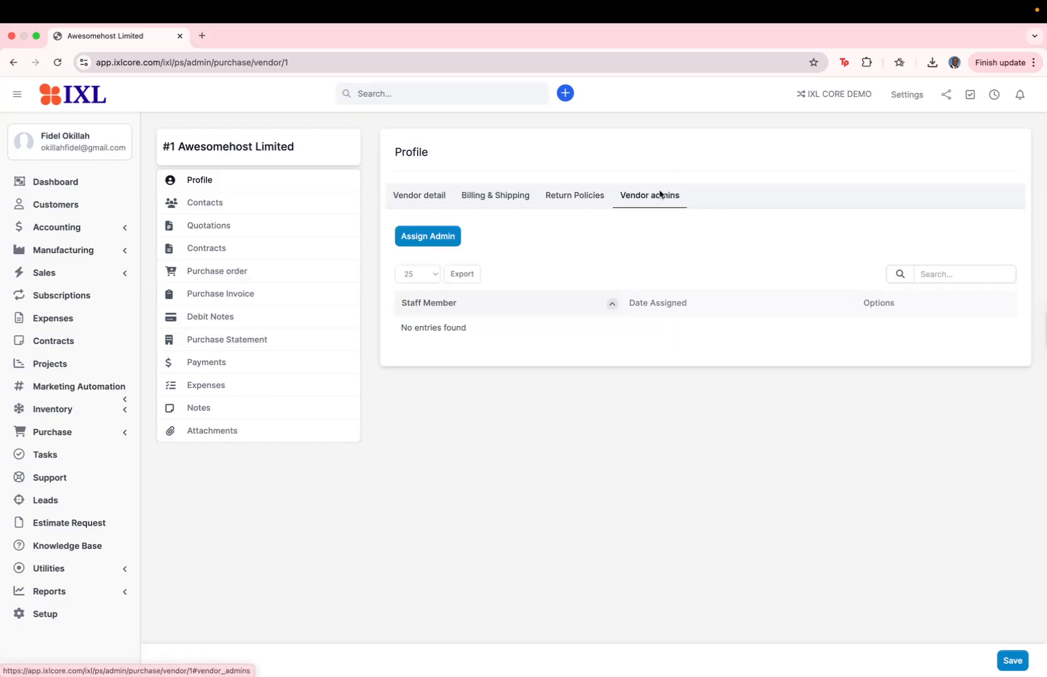
Assign a staff member as Awesomehost Limited's admin and save the vendor profile
{"action": "left_click", "coordinate": [438, 235]}
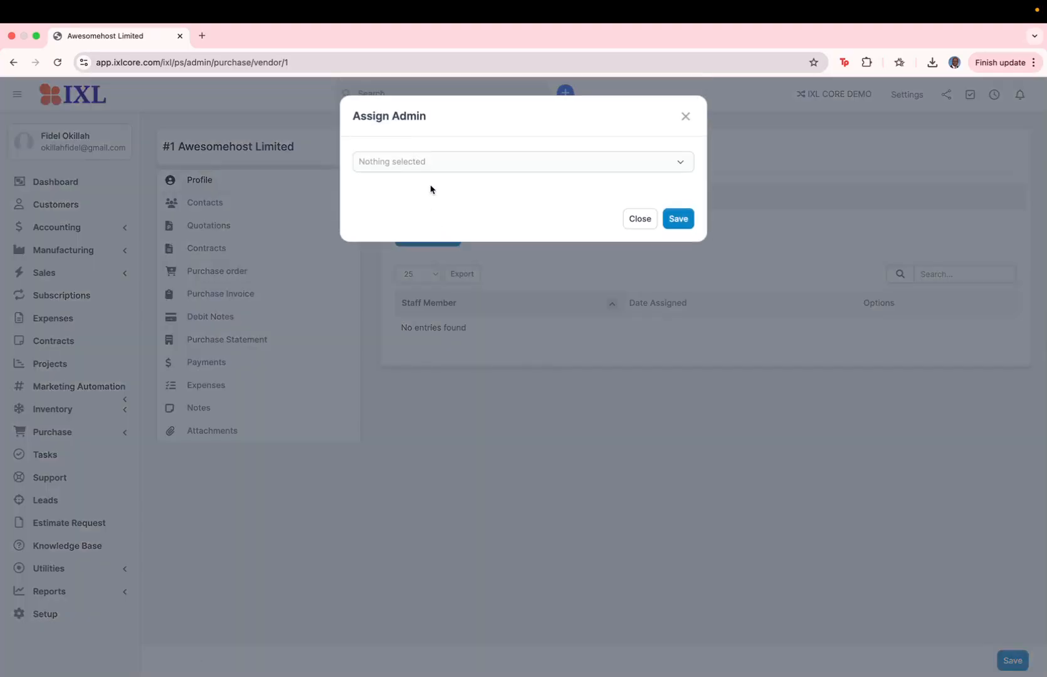
{"action": "left_click", "coordinate": [428, 168]}
{"action": "left_click", "coordinate": [412, 246]}
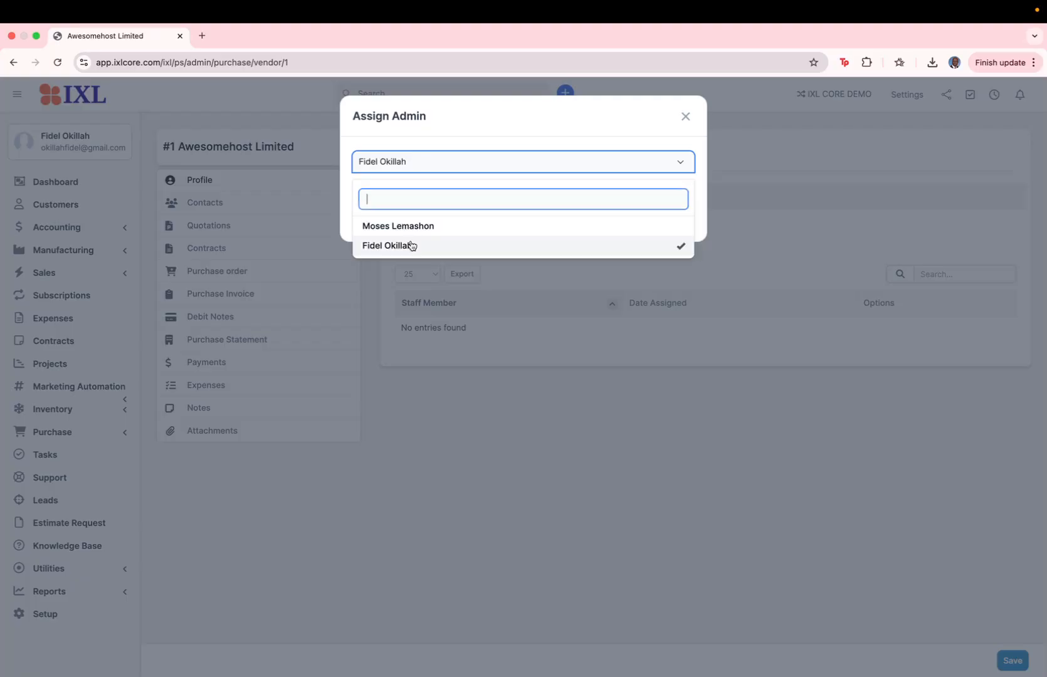
{"action": "left_click", "coordinate": [699, 200]}
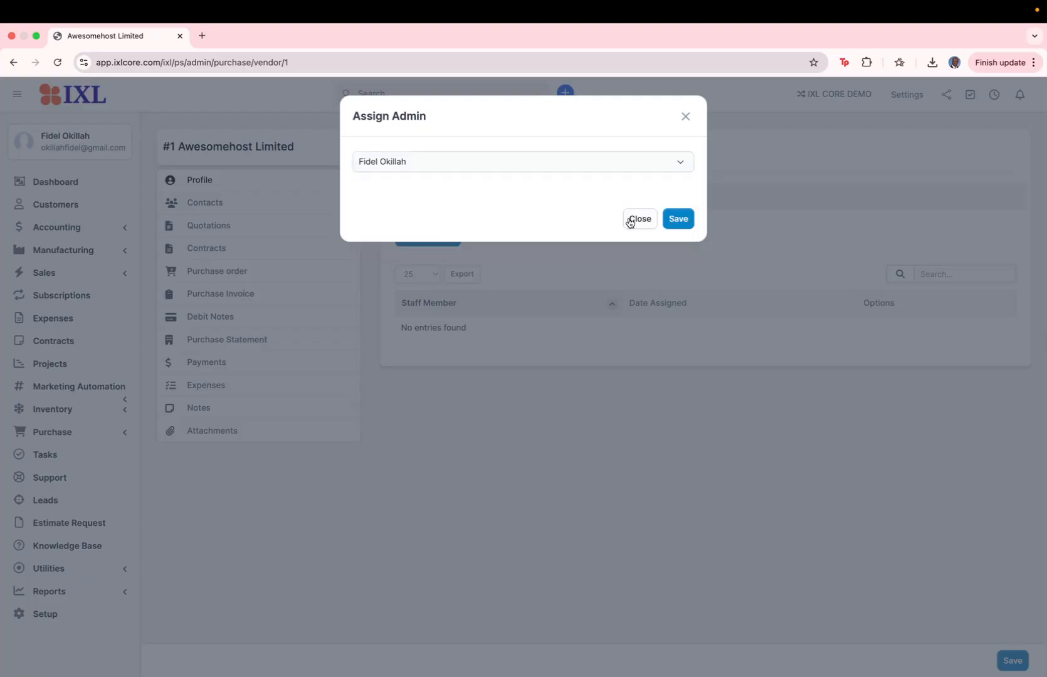
{"action": "left_click", "coordinate": [672, 229]}
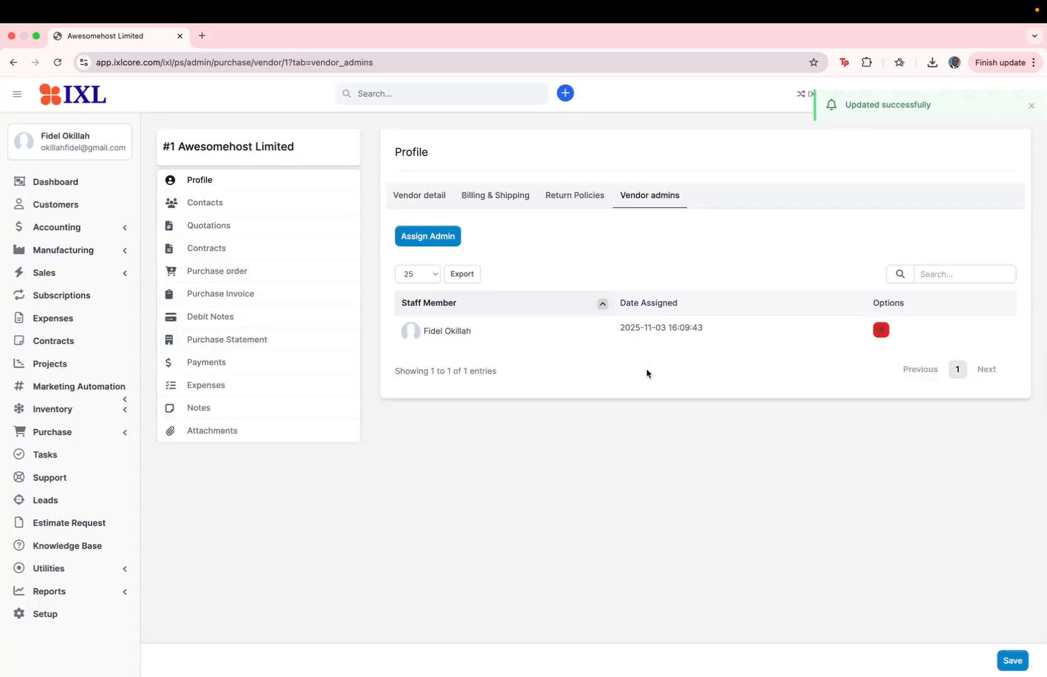
{"action": "left_click", "coordinate": [1007, 660]}
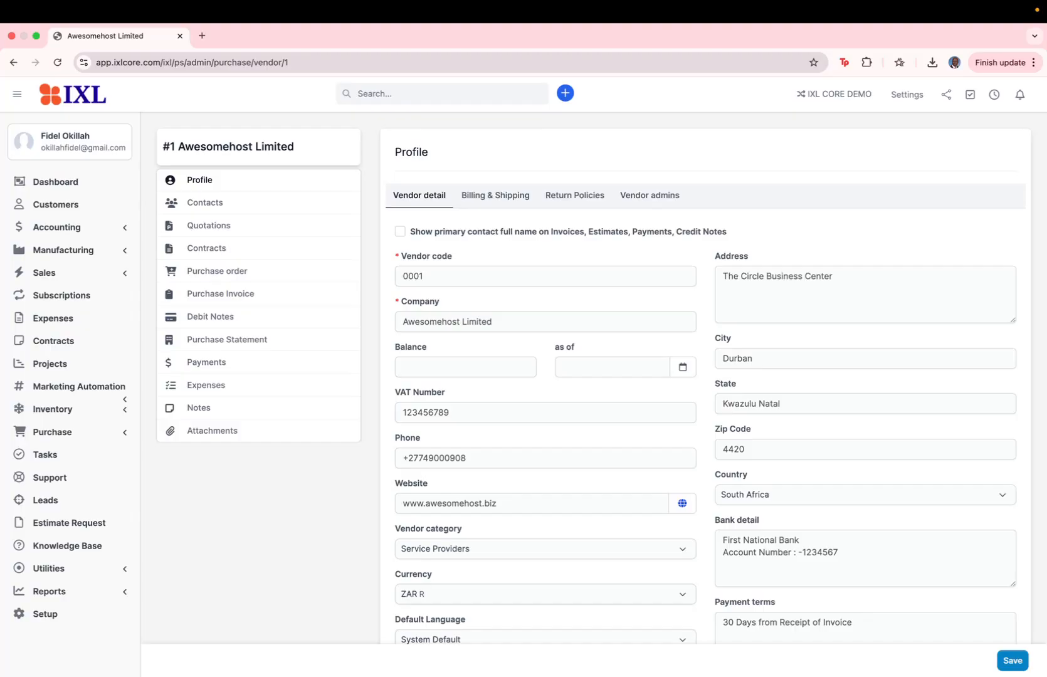
Save Awesomehost Limited's vendor details, address and payment terms on the Vendor detail tab
{"action": "left_click", "coordinate": [1005, 660]}
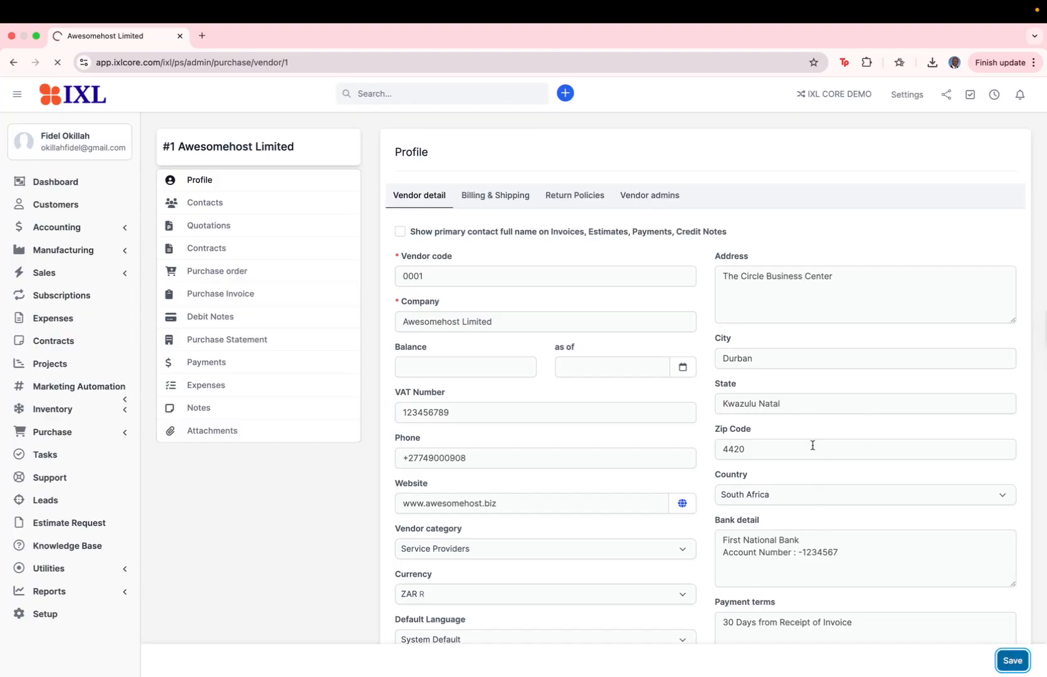